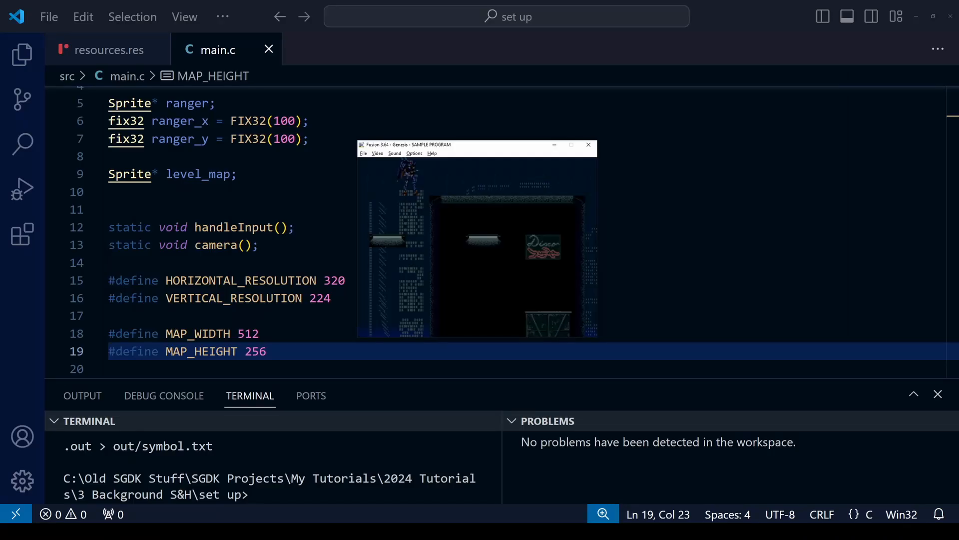
pyautogui.click(804, 154)
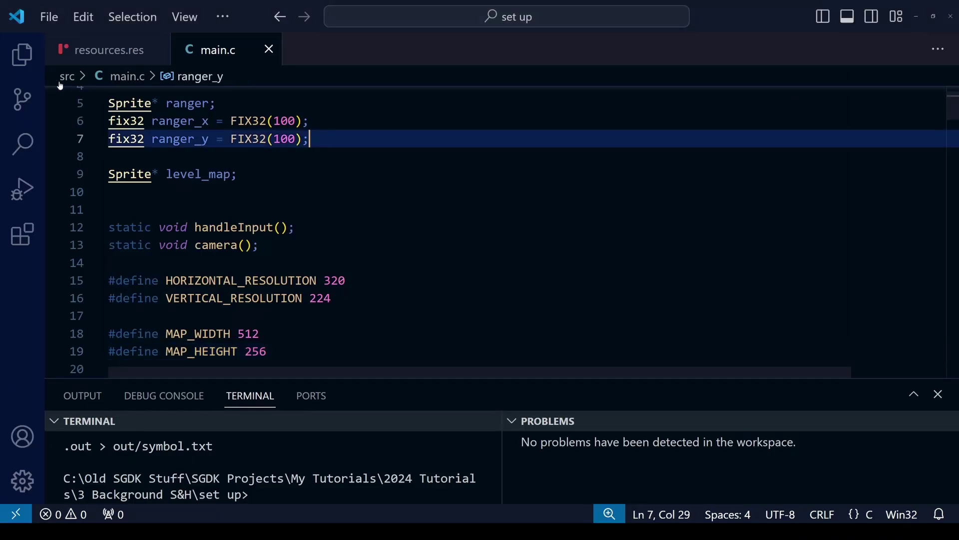
pyautogui.click(98, 56)
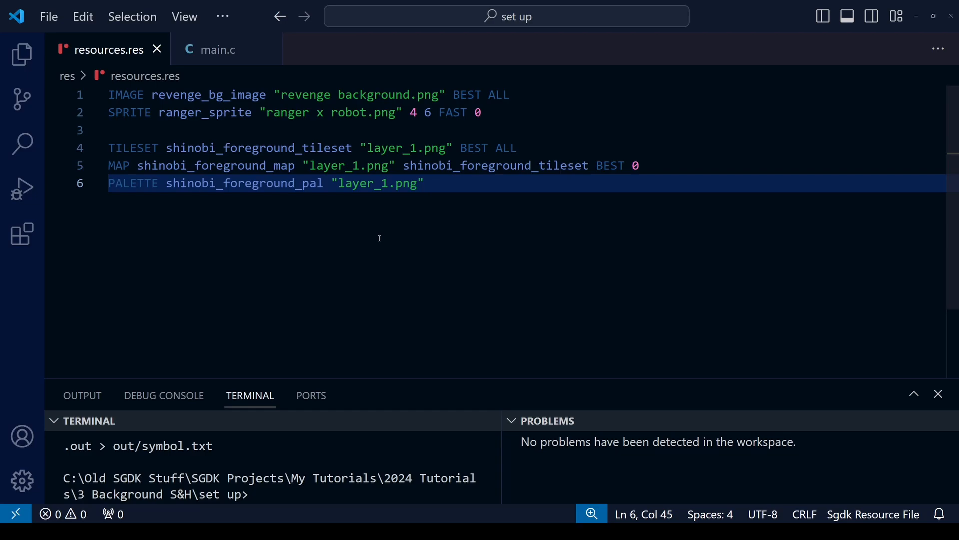
pyautogui.click(218, 49)
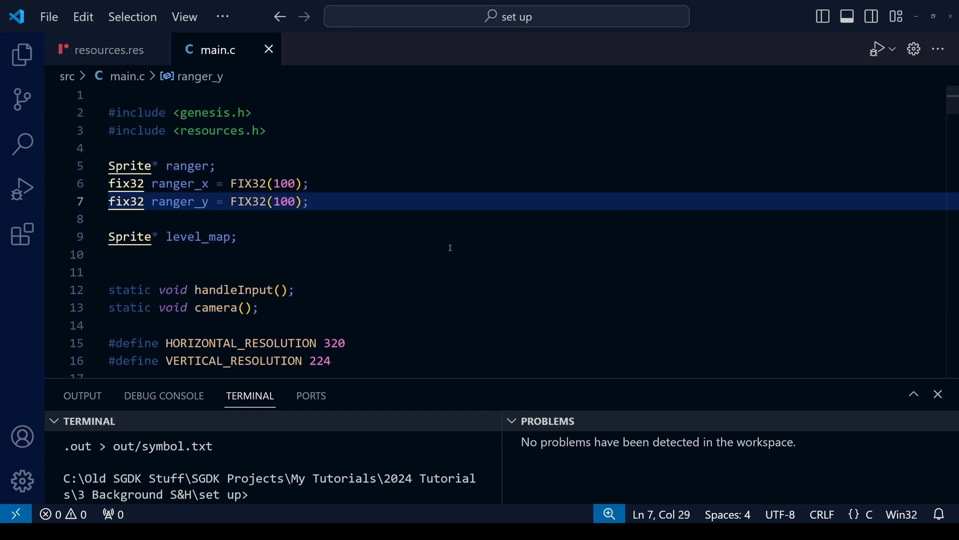
pyautogui.scroll(-2, 511, 276)
pyautogui.scroll(-2, 511, 276)
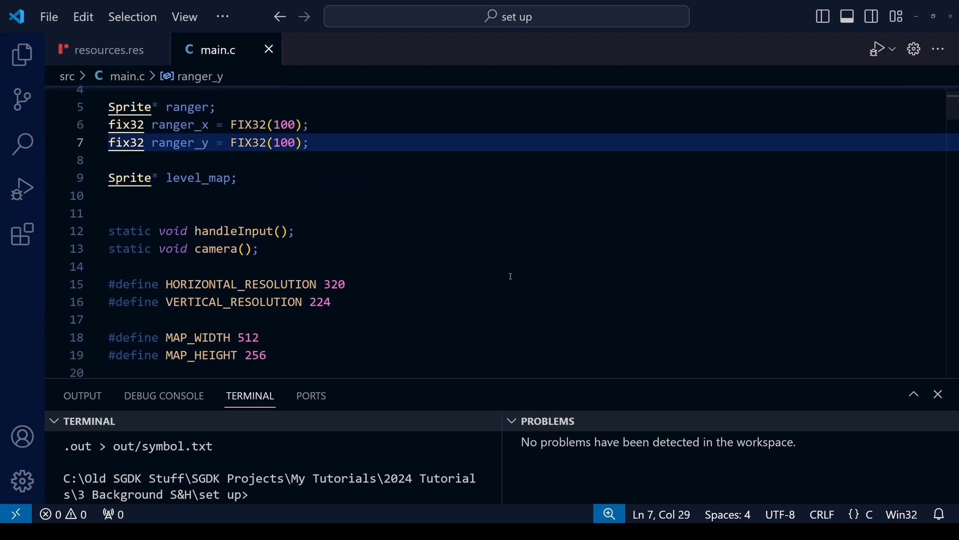
pyautogui.scroll(-2, 511, 277)
pyautogui.scroll(-2, 511, 277)
pyautogui.scroll(-1, 468, 249)
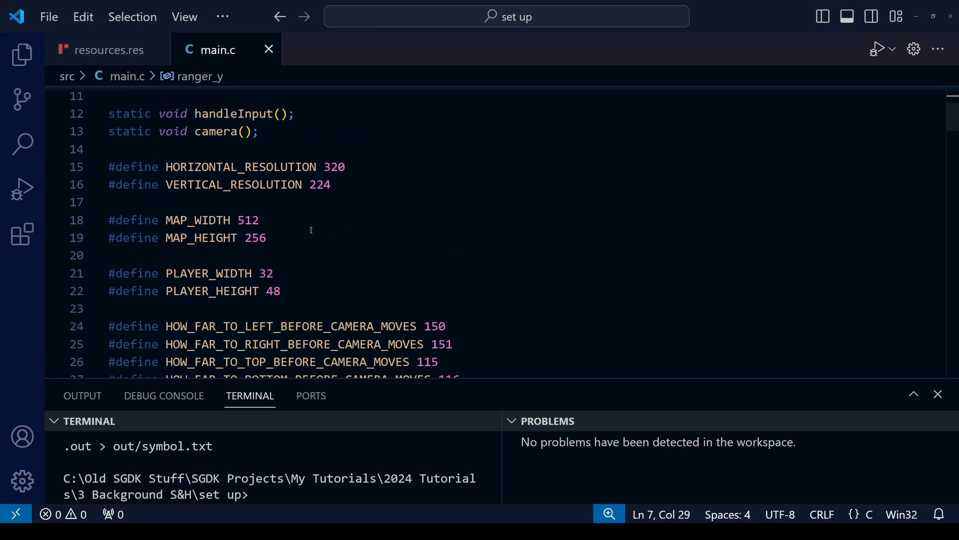
pyautogui.moveTo(269, 238); pyautogui.dragTo(95, 215)
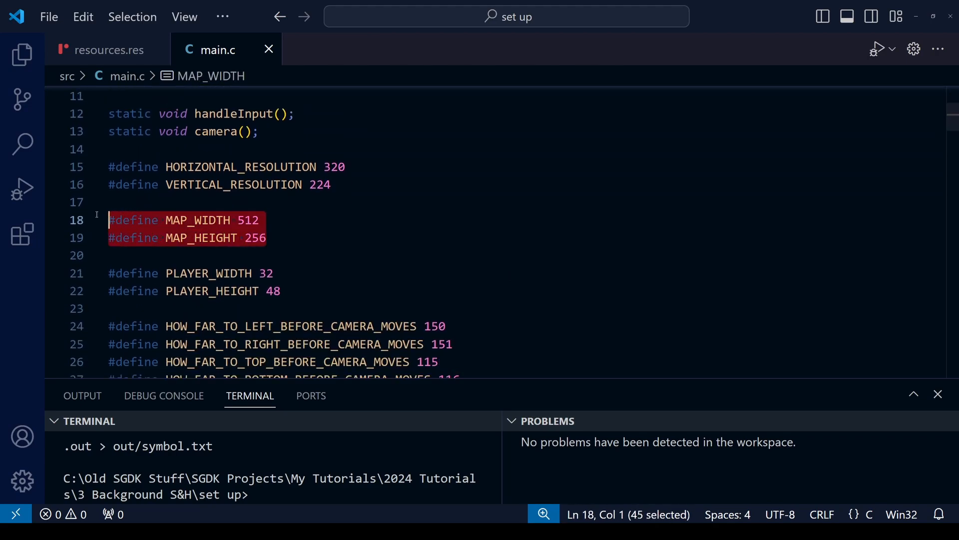
pyautogui.click(279, 220)
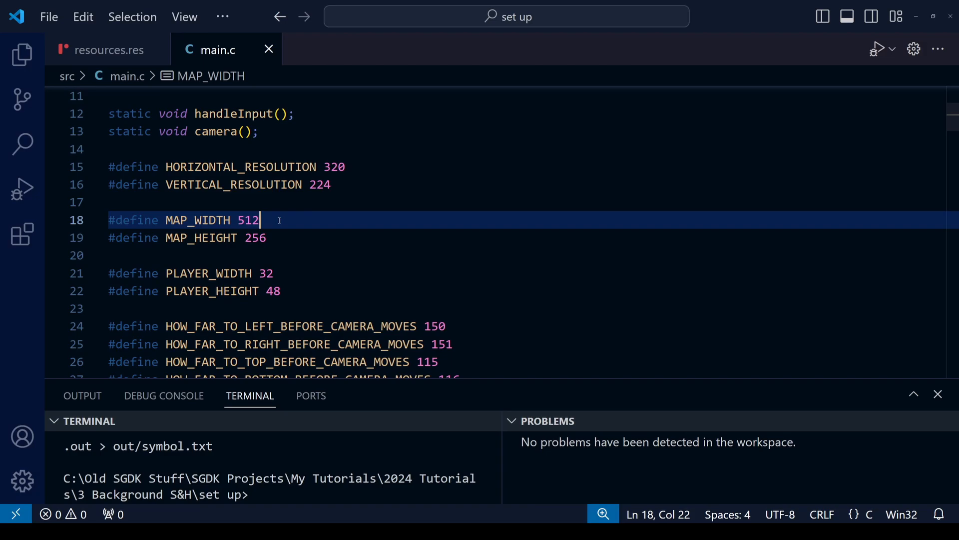
pyautogui.scroll(-3, 515, 227)
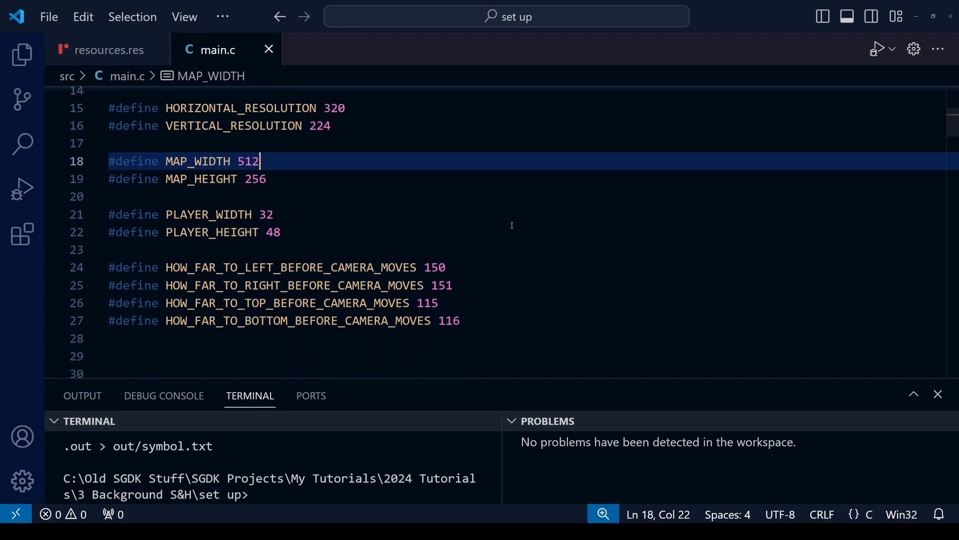
pyautogui.scroll(-2, 511, 222)
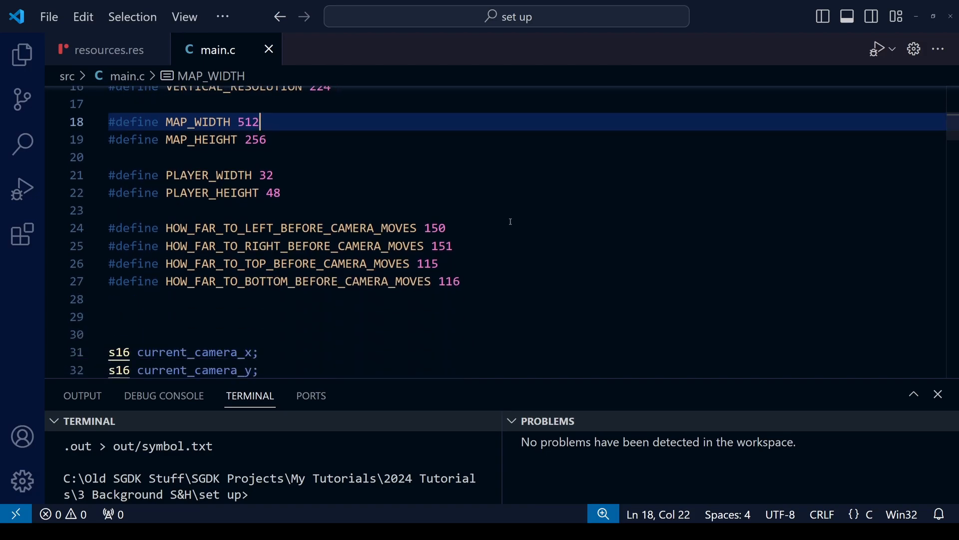
pyautogui.scroll(-2, 511, 222)
pyautogui.scroll(-2, 510, 222)
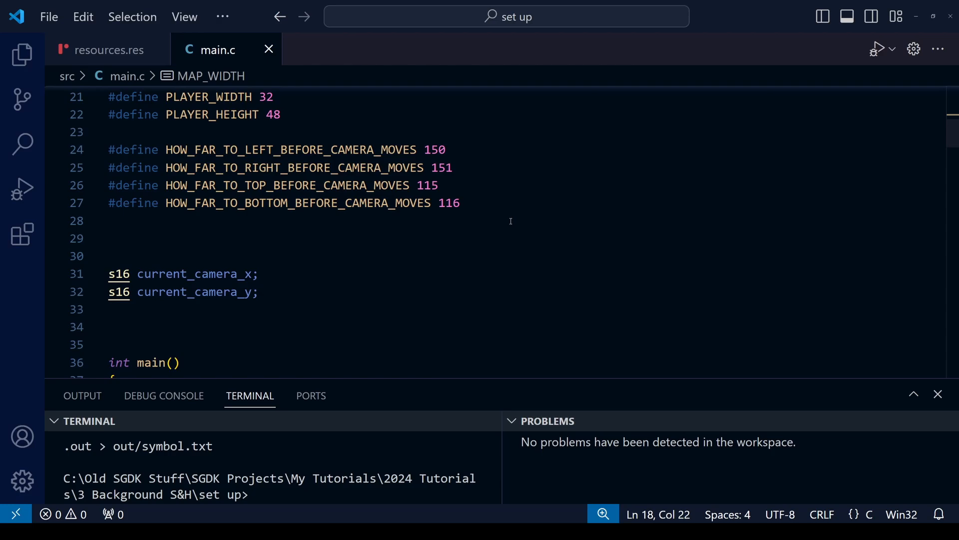
pyautogui.scroll(-3, 510, 222)
pyautogui.scroll(-3, 511, 222)
pyautogui.scroll(-2, 510, 222)
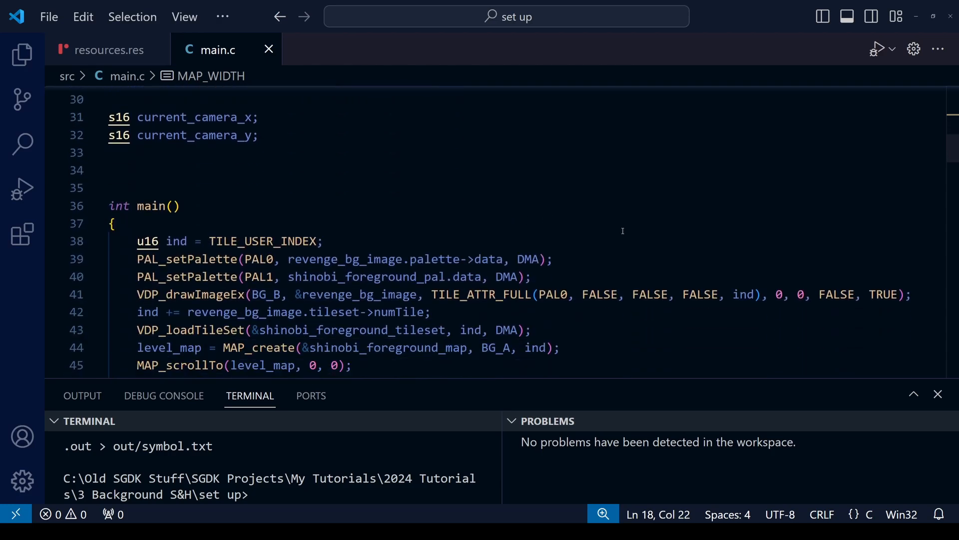
pyautogui.scroll(-2, 622, 231)
pyautogui.scroll(-1, 619, 195)
pyautogui.moveTo(564, 201); pyautogui.dragTo(138, 201)
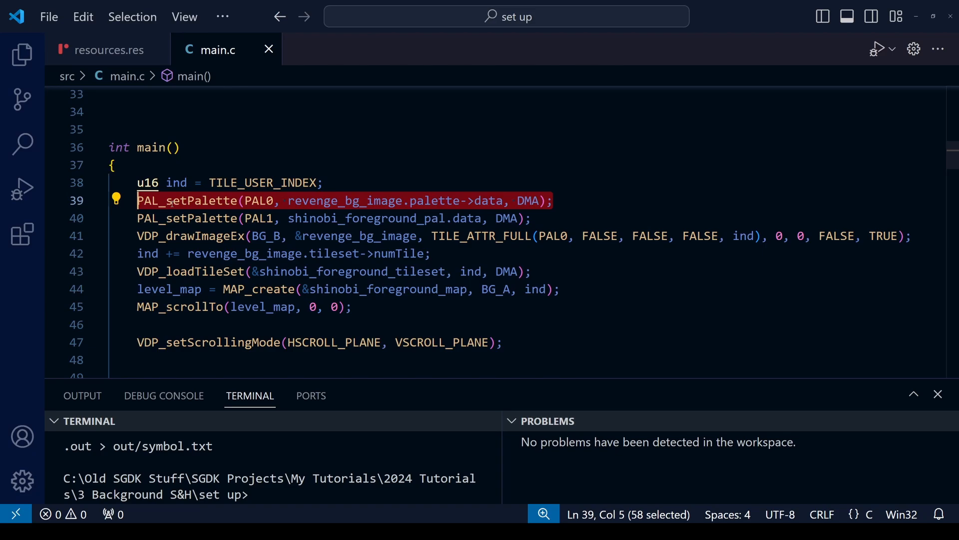
pyautogui.moveTo(535, 218); pyautogui.dragTo(150, 219)
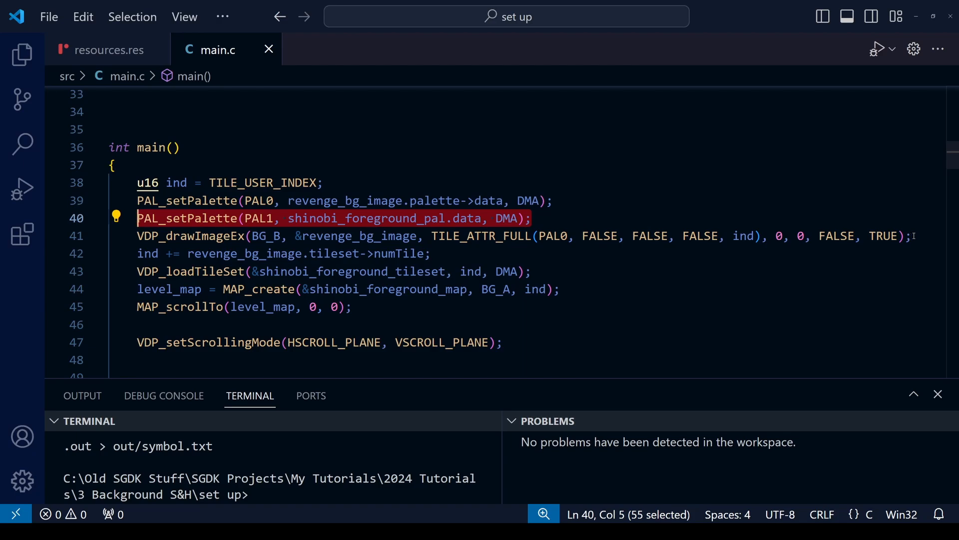
pyautogui.click(914, 235)
pyautogui.moveTo(909, 236); pyautogui.dragTo(107, 231)
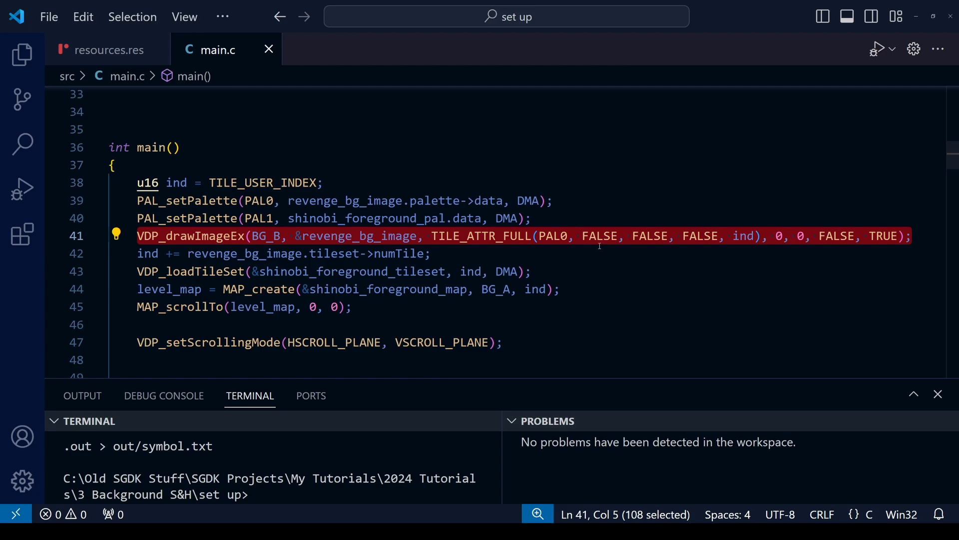
pyautogui.hotkey('shift', 'Left')
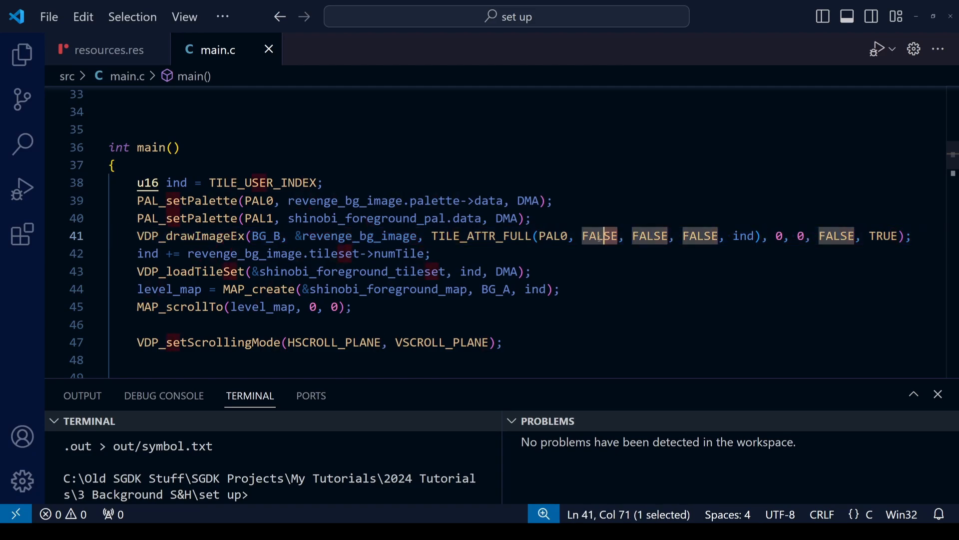
pyautogui.click(507, 262)
pyautogui.scroll(-1, 493, 263)
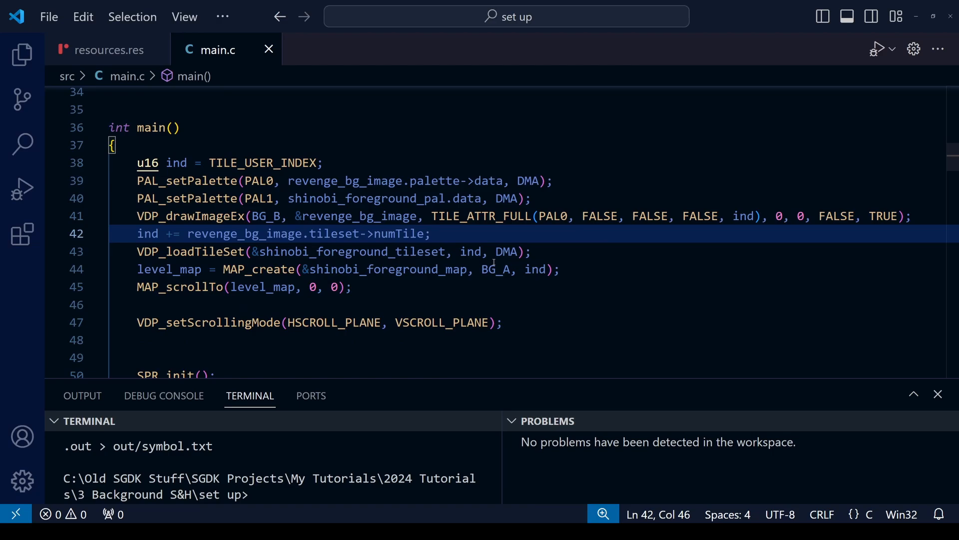
pyautogui.click(576, 301)
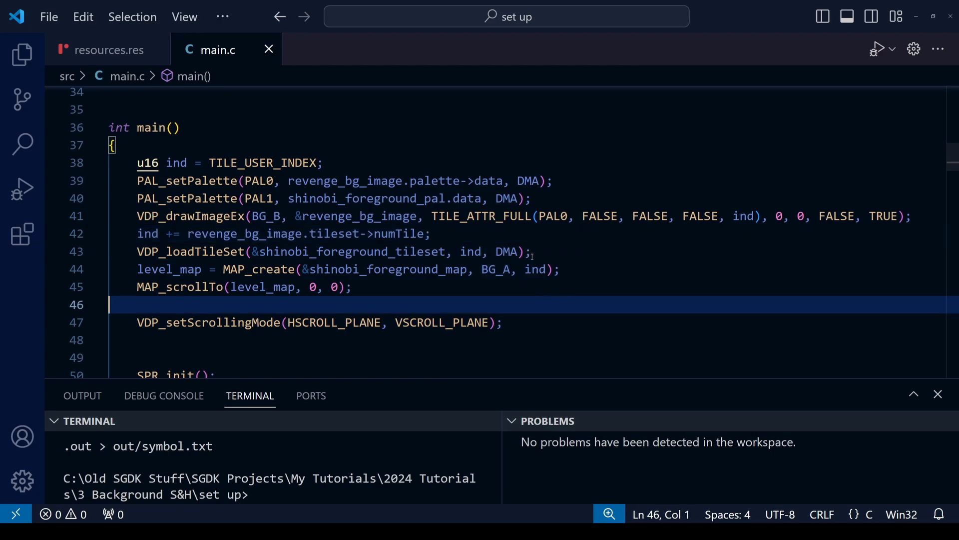
pyautogui.moveTo(566, 270); pyautogui.dragTo(197, 269)
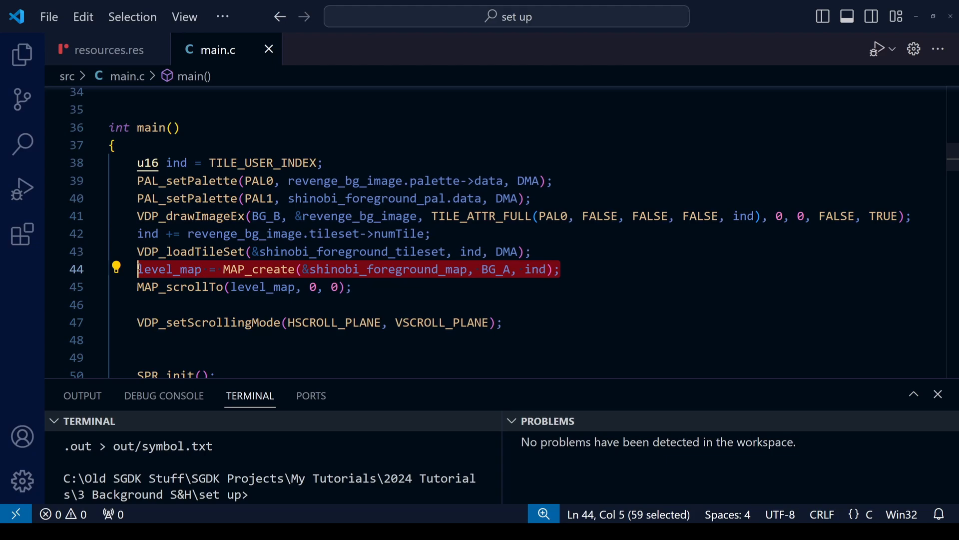
pyautogui.click(471, 269)
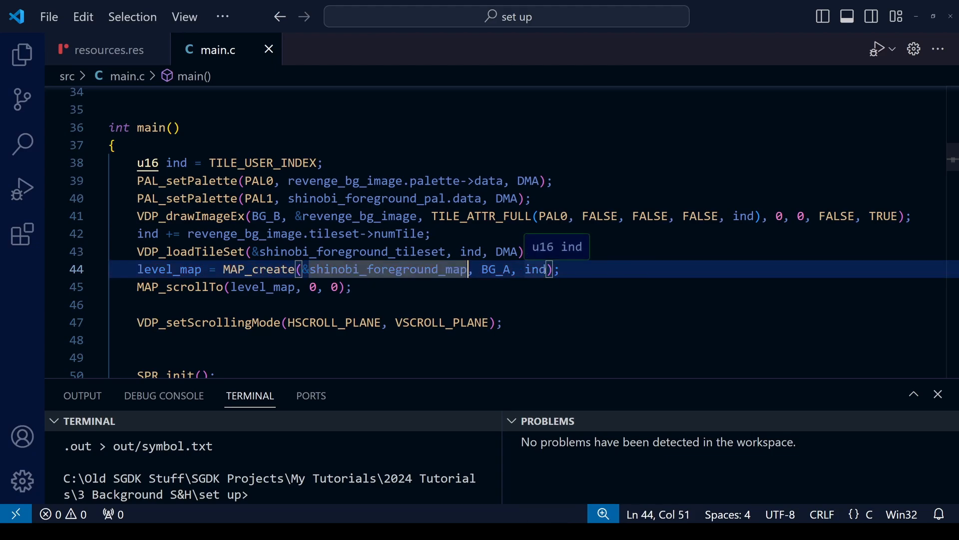
pyautogui.moveTo(551, 270); pyautogui.dragTo(519, 270)
pyautogui.click(595, 271)
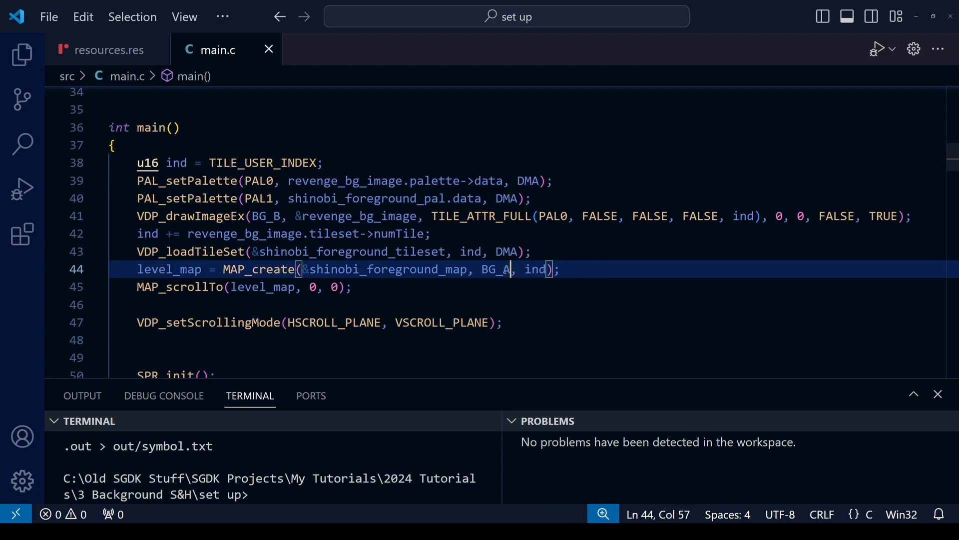
pyautogui.moveTo(511, 269); pyautogui.dragTo(475, 269)
pyautogui.click(488, 286)
pyautogui.scroll(-4, 488, 280)
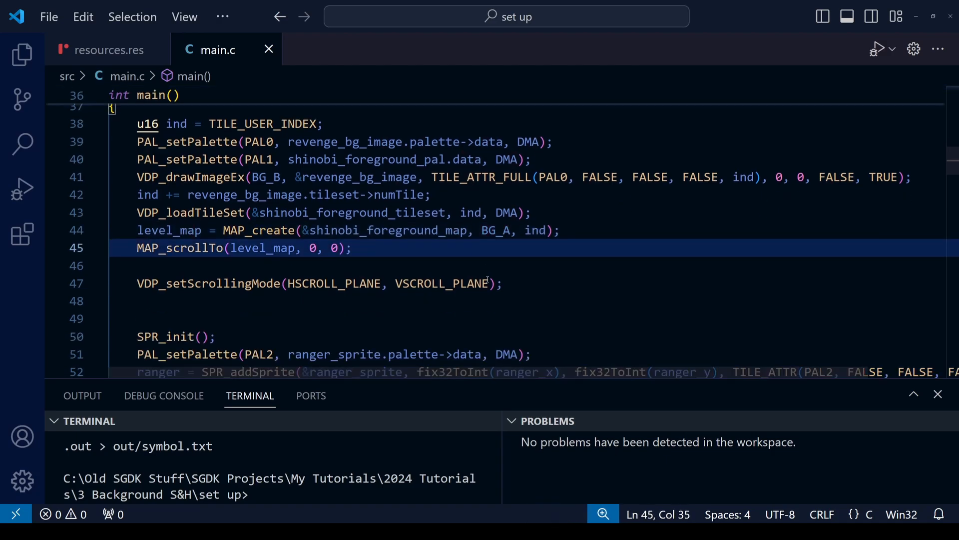
pyautogui.scroll(-1, 486, 280)
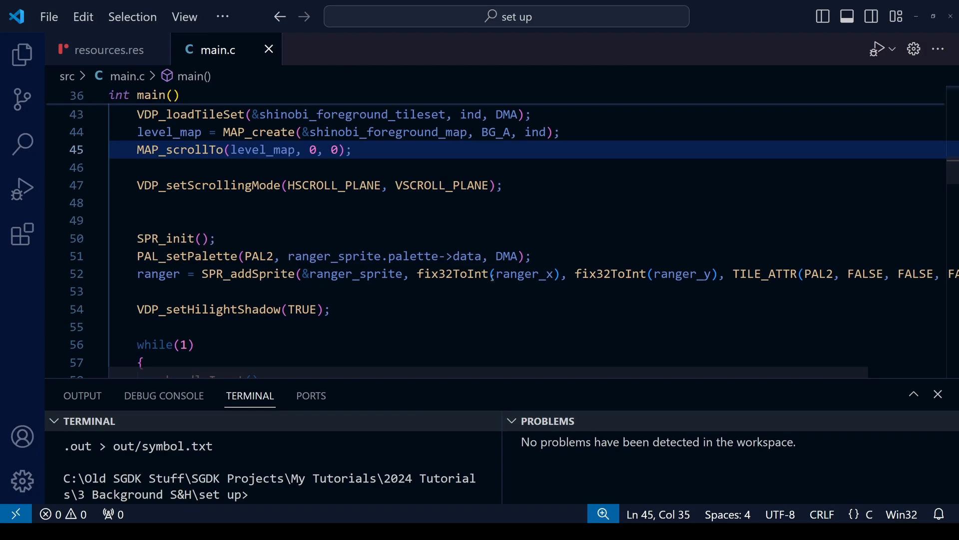
pyautogui.scroll(-1, 486, 280)
pyautogui.scroll(-1, 480, 270)
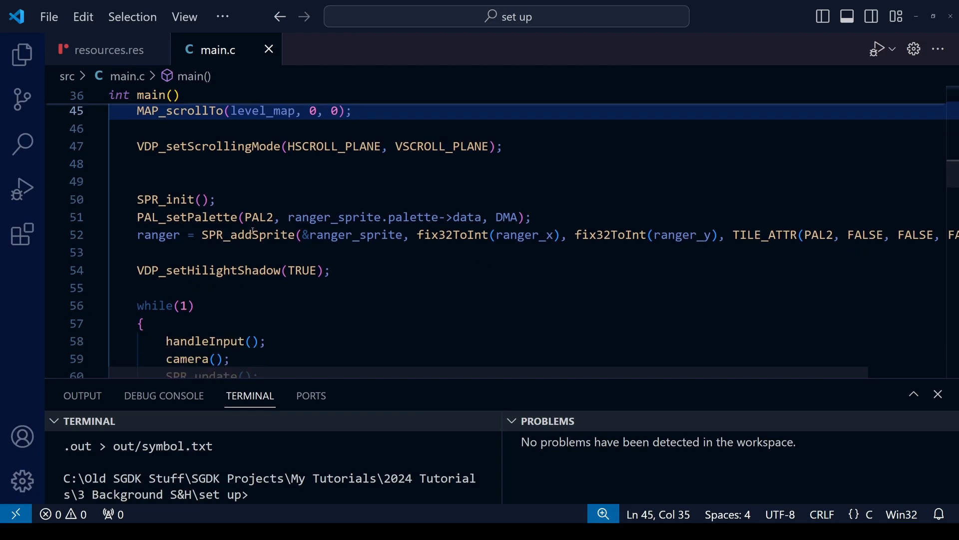
pyautogui.click(78, 217)
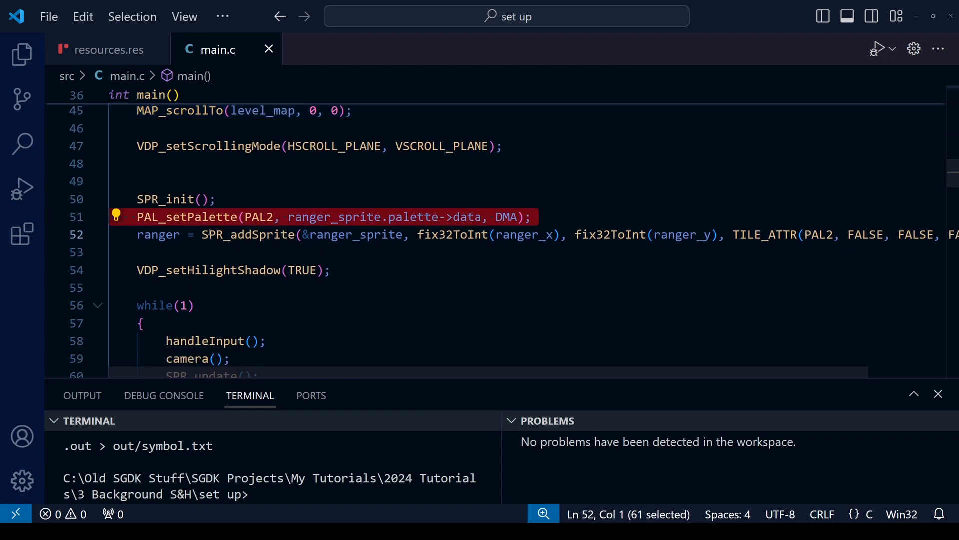
pyautogui.click(190, 235)
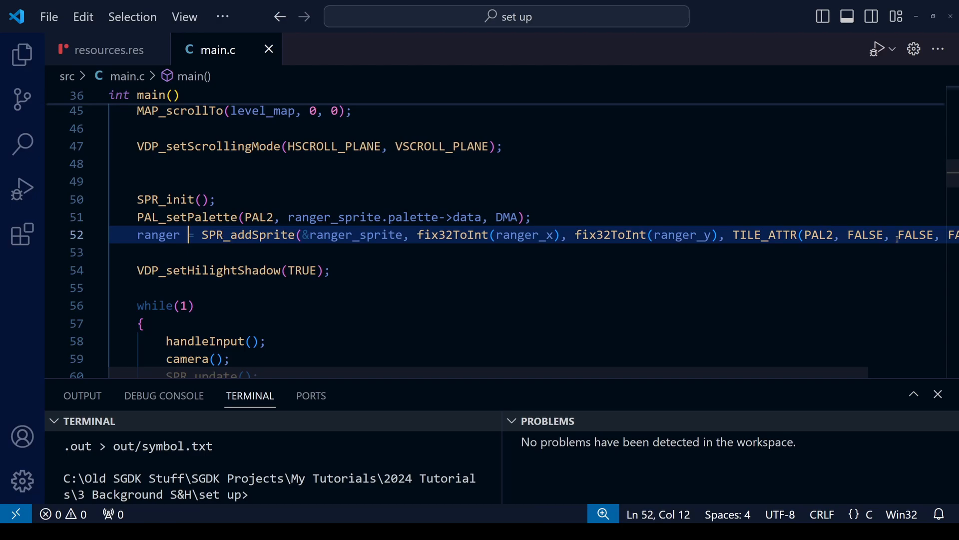
pyautogui.hotkey('ctrl', 'shift', 'Left')
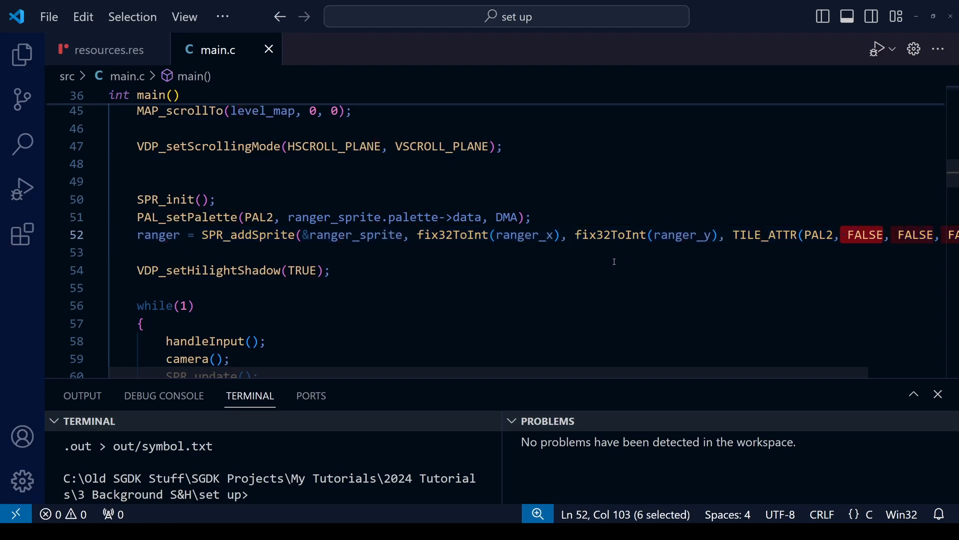
pyautogui.click(614, 261)
pyautogui.scroll(-1, 511, 262)
pyautogui.moveTo(340, 251); pyautogui.dragTo(216, 251)
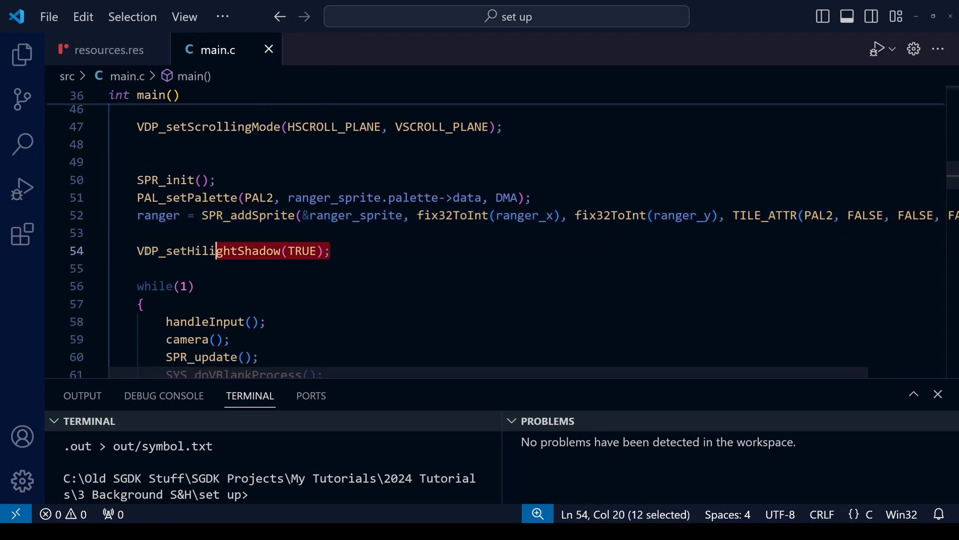
# Step: Collapse the terminal and problems panel so main.c's handleInput and camera code fill the editor
pyautogui.click(392, 258)
pyautogui.scroll(-4, 392, 258)
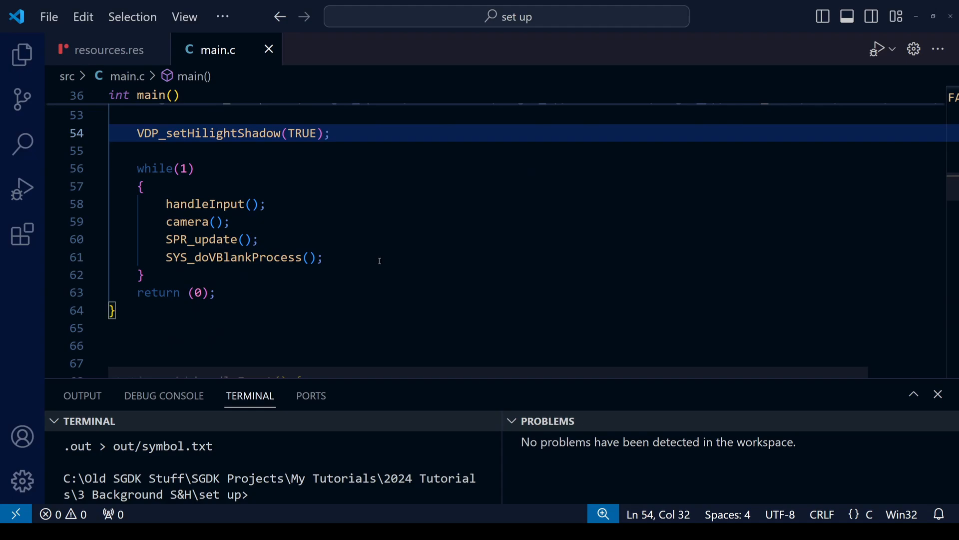
pyautogui.scroll(-2, 392, 258)
pyautogui.scroll(-1, 393, 258)
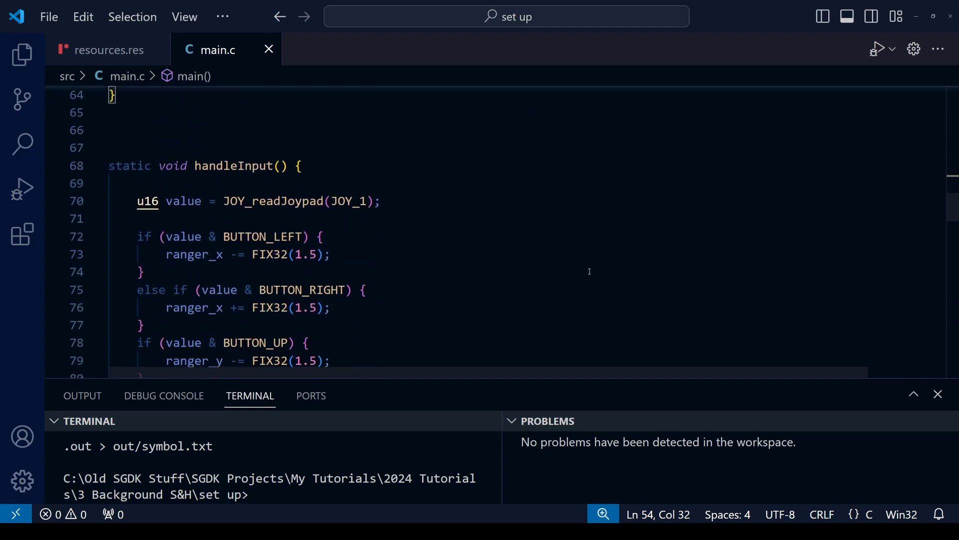
pyautogui.scroll(-1, 551, 361)
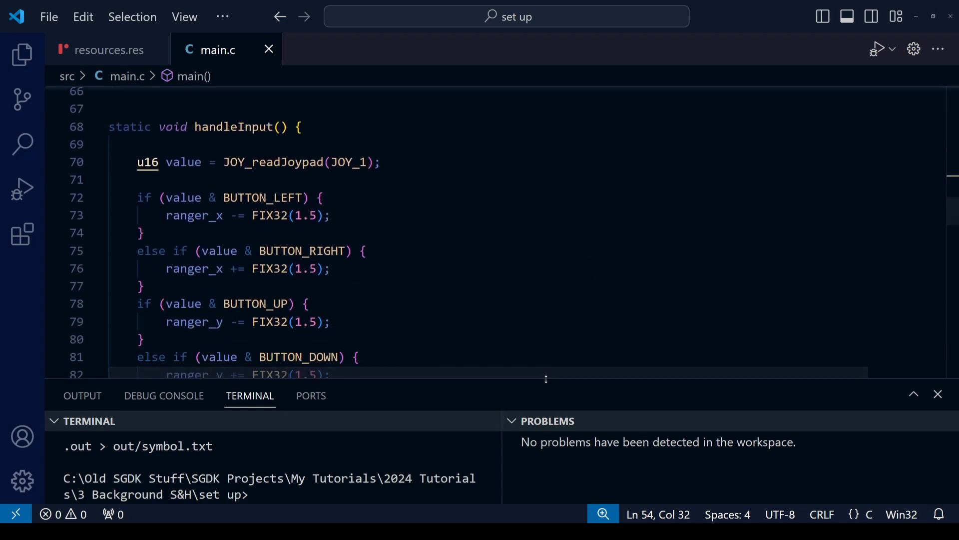
pyautogui.moveTo(549, 381); pyautogui.dragTo(551, 508)
pyautogui.scroll(-2, 542, 346)
pyautogui.scroll(-2, 542, 347)
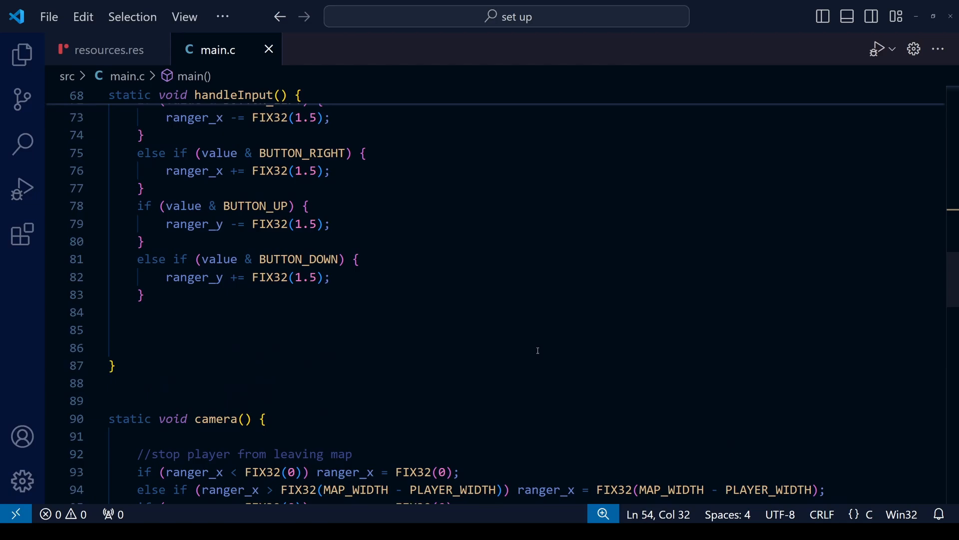
pyautogui.scroll(-2, 542, 346)
pyautogui.scroll(-1, 542, 347)
pyautogui.scroll(-3, 542, 346)
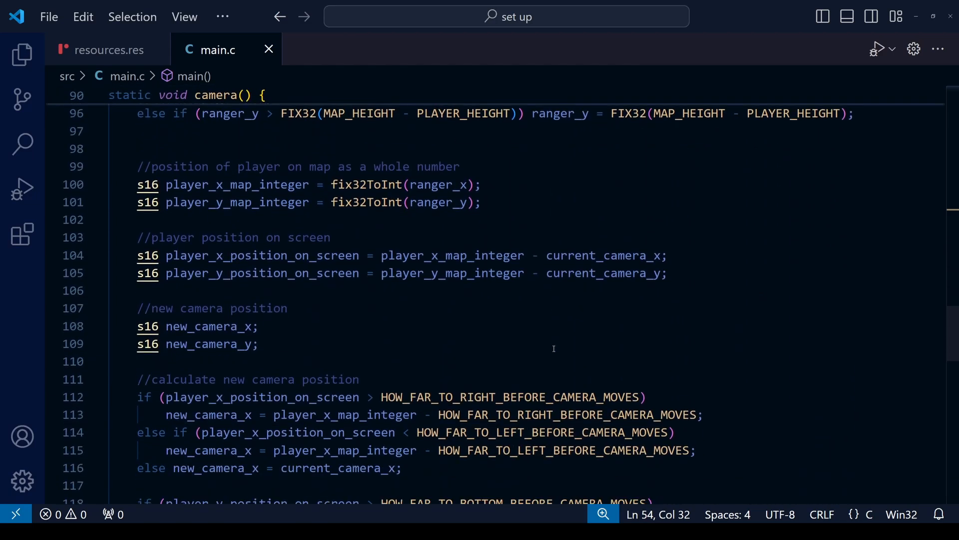
pyautogui.scroll(-3, 554, 348)
pyautogui.scroll(-2, 553, 348)
pyautogui.scroll(-2, 554, 347)
pyautogui.scroll(-1, 555, 348)
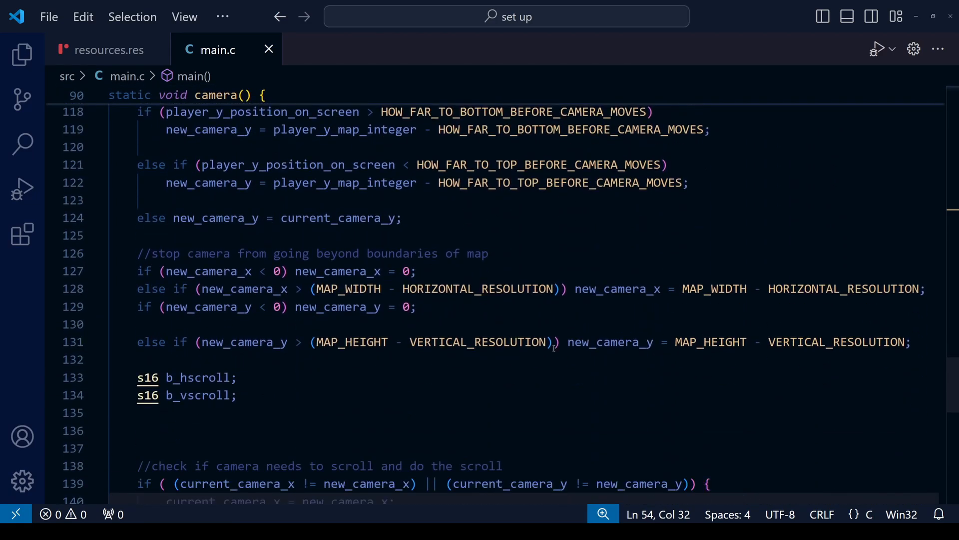
pyautogui.scroll(-2, 554, 348)
pyautogui.scroll(-3, 554, 348)
pyautogui.scroll(-2, 554, 348)
pyautogui.scroll(-1, 554, 348)
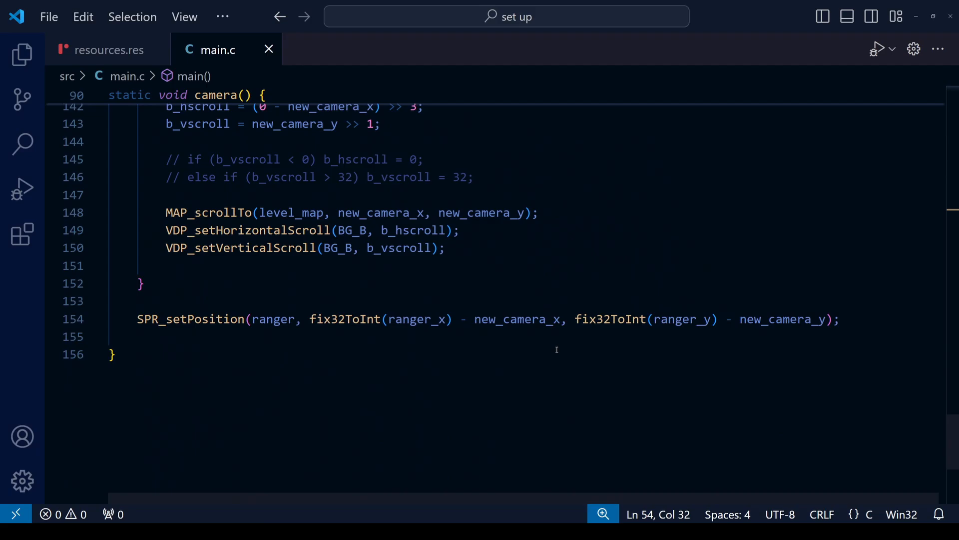
pyautogui.scroll(1, 558, 359)
pyautogui.scroll(1, 558, 360)
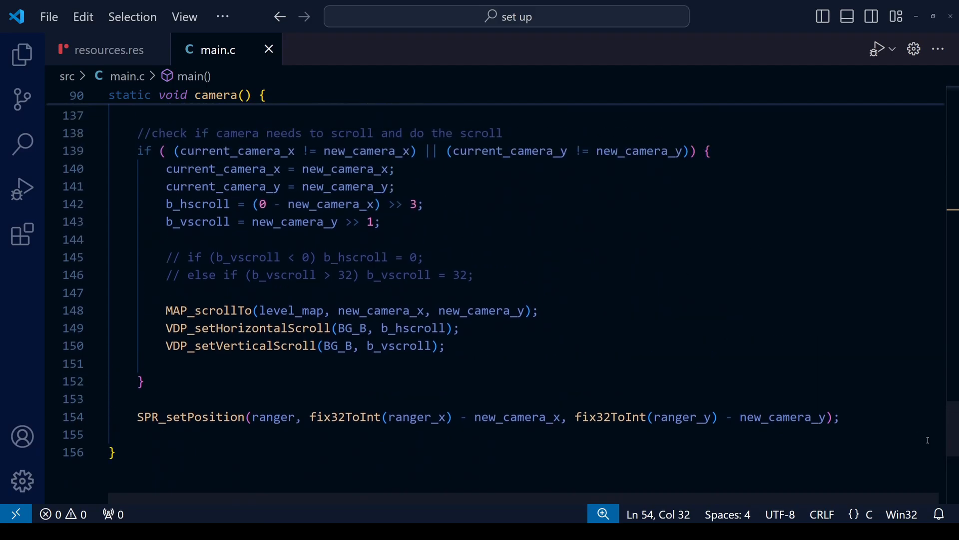
pyautogui.moveTo(954, 435); pyautogui.dragTo(954, 89)
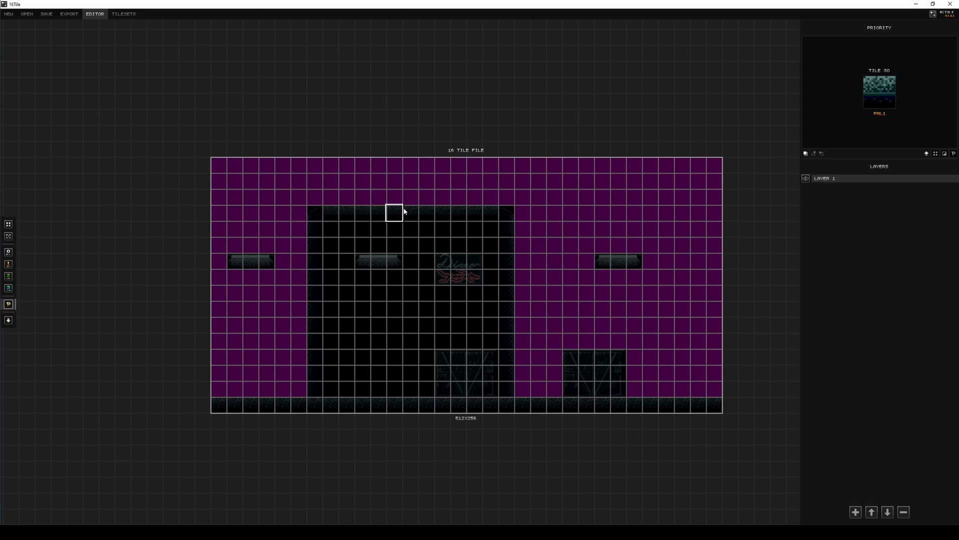
# Step: Check the tilesets page, then view the level map's palette assignment and switch to the priority view
pyautogui.click(124, 14)
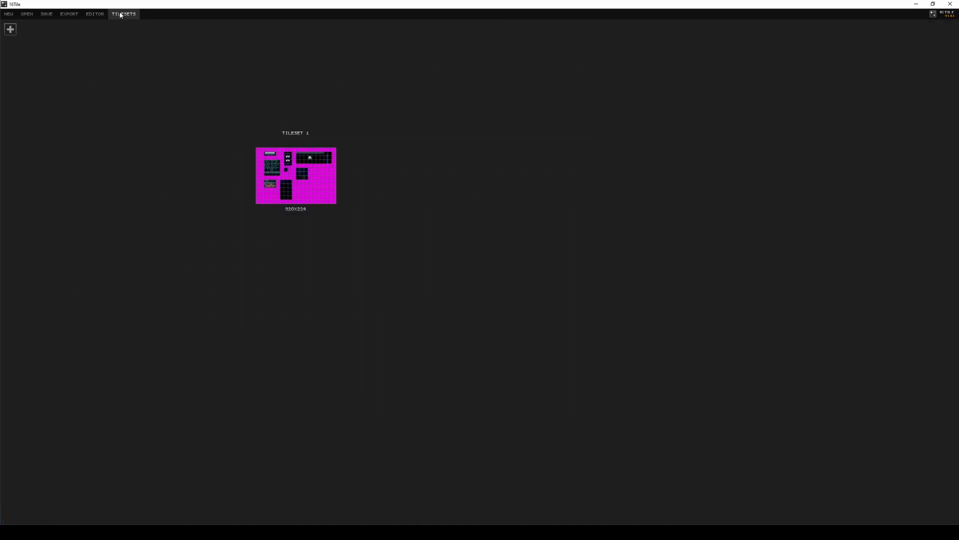
pyautogui.scroll(2, 268, 142)
pyautogui.scroll(1, 375, 248)
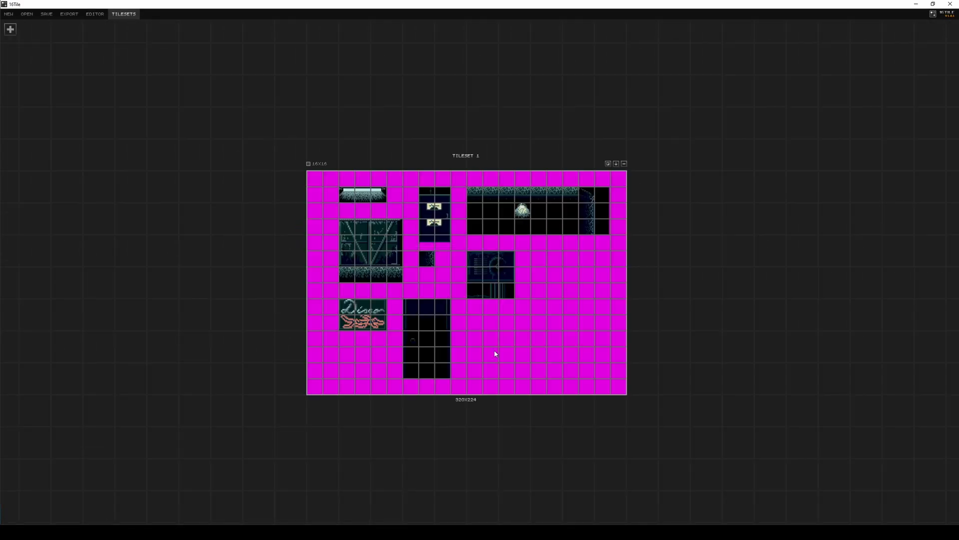
pyautogui.scroll(2, 494, 352)
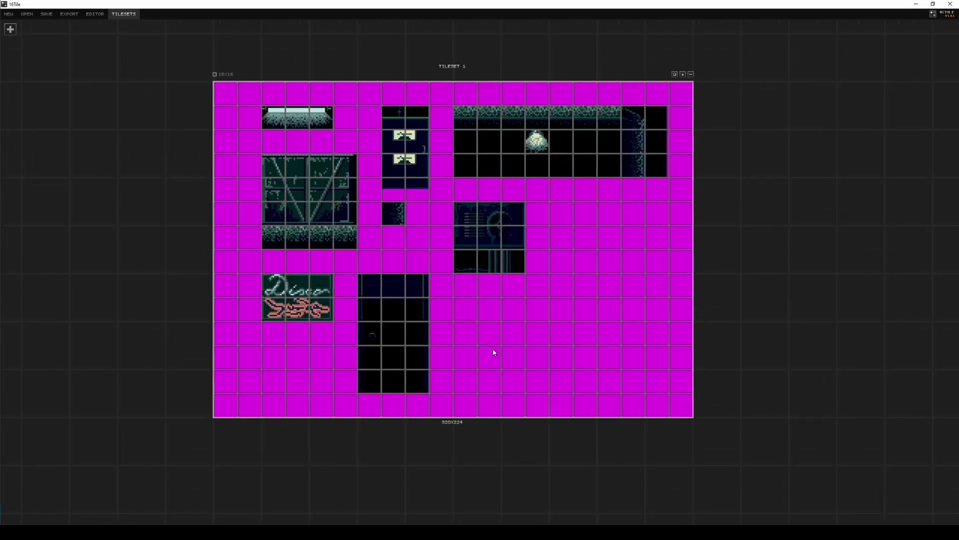
pyautogui.click(95, 14)
pyautogui.moveTo(136, 323); pyautogui.dragTo(86, 286)
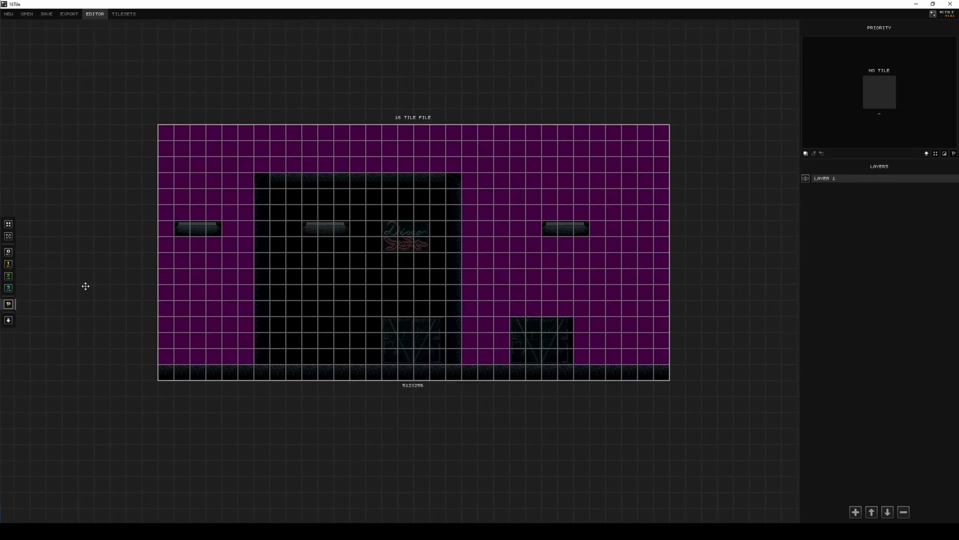
pyautogui.scroll(1, 230, 293)
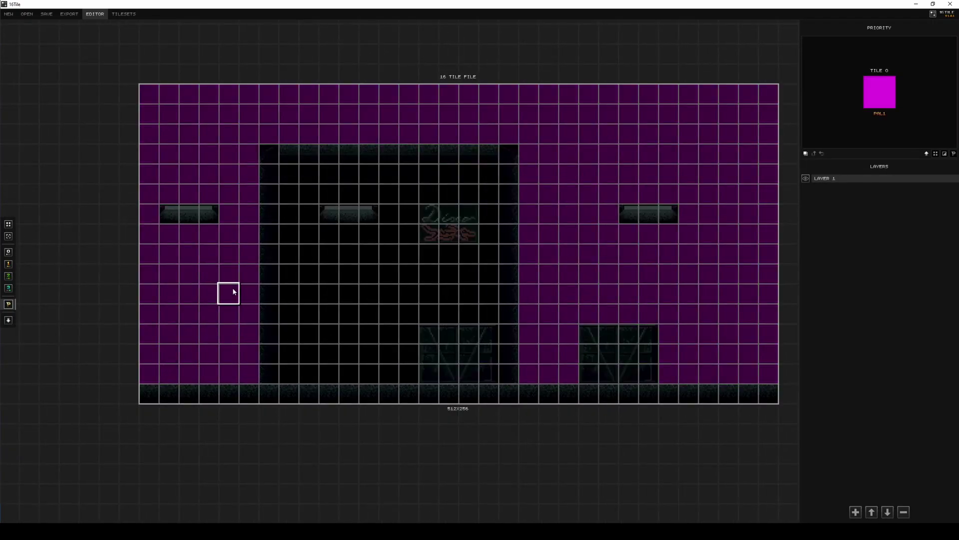
pyautogui.click(9, 263)
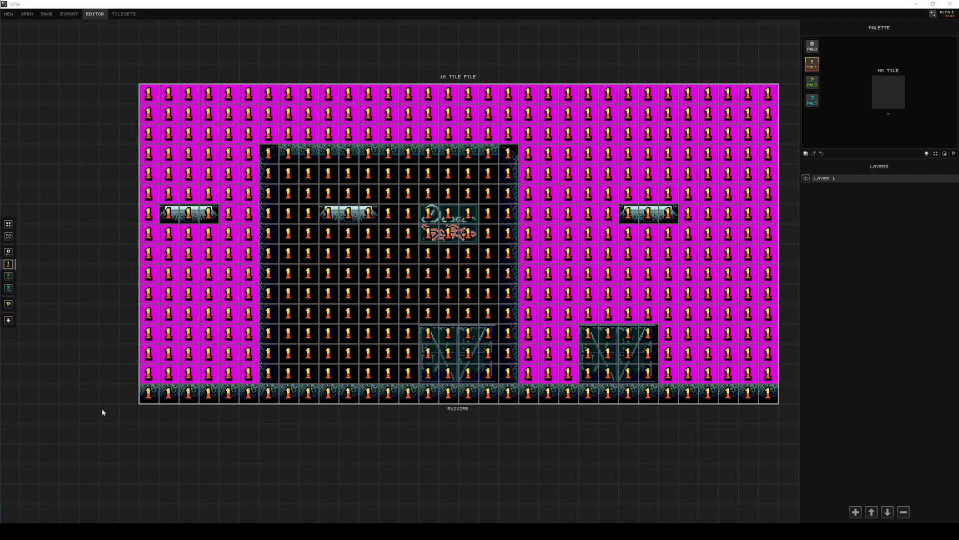
pyautogui.click(9, 303)
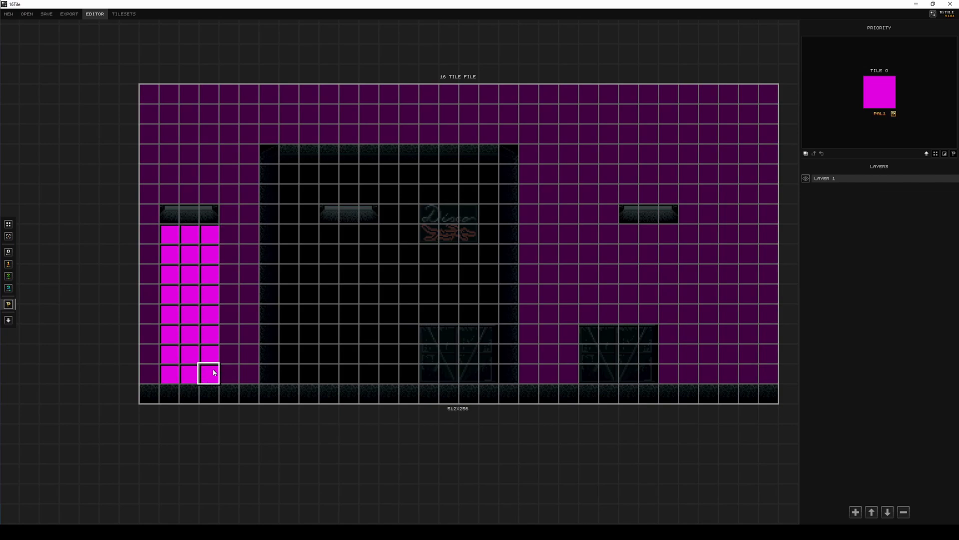
# Step: Deselect the current tile with Escape before moving to the ranger x robot sprite in Aseprite
pyautogui.press('Escape')
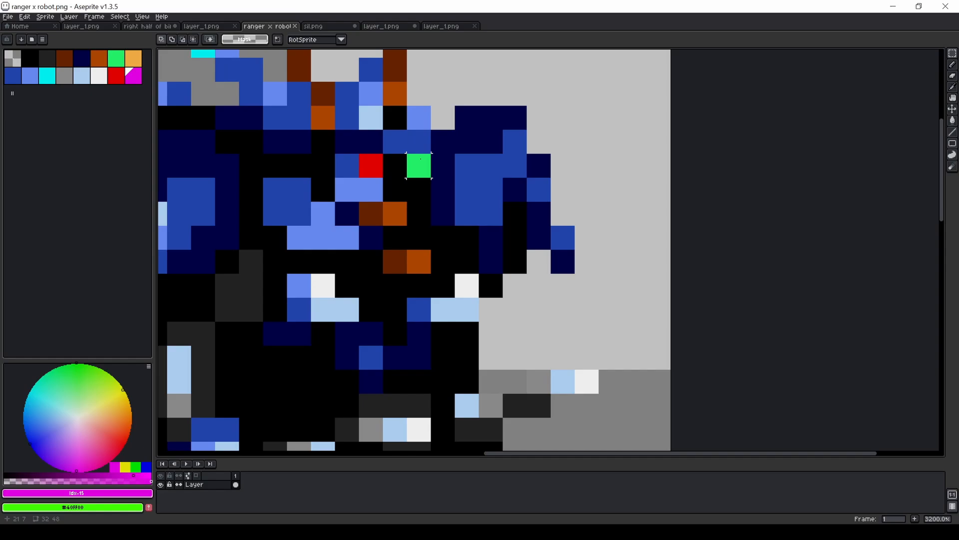
# Step: Sample the robot eye's red and confirm it against the palette, comparing with transparent index 0
pyautogui.click(375, 163)
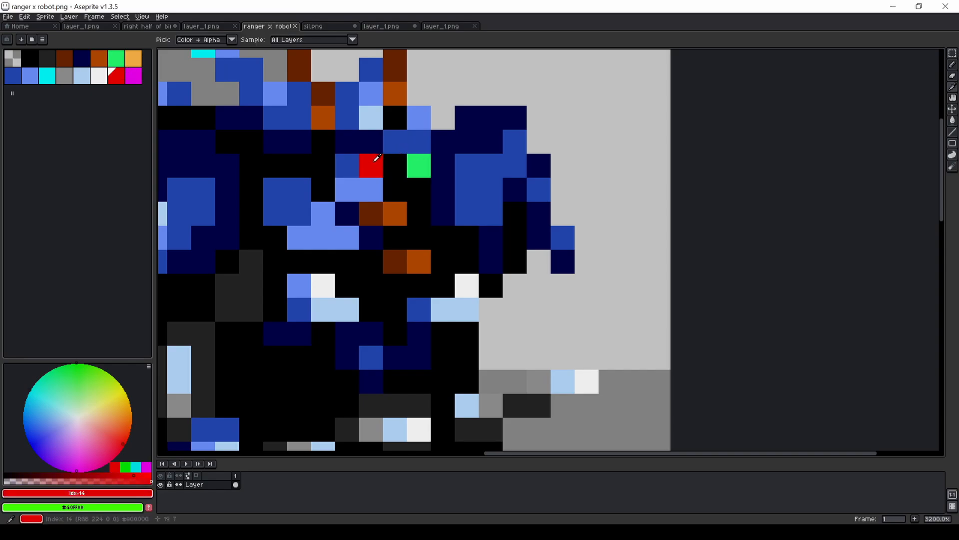
pyautogui.press('m')
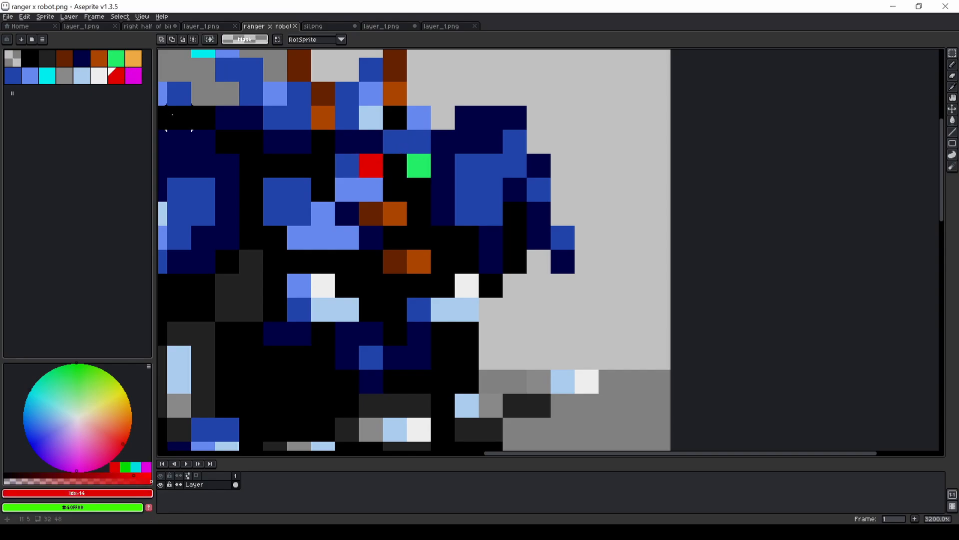
pyautogui.click(121, 80)
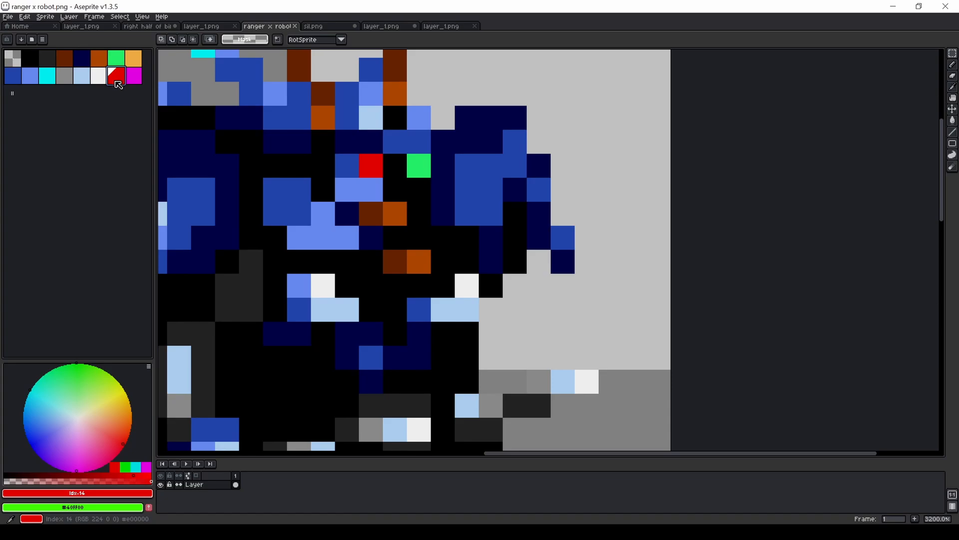
pyautogui.click(18, 67)
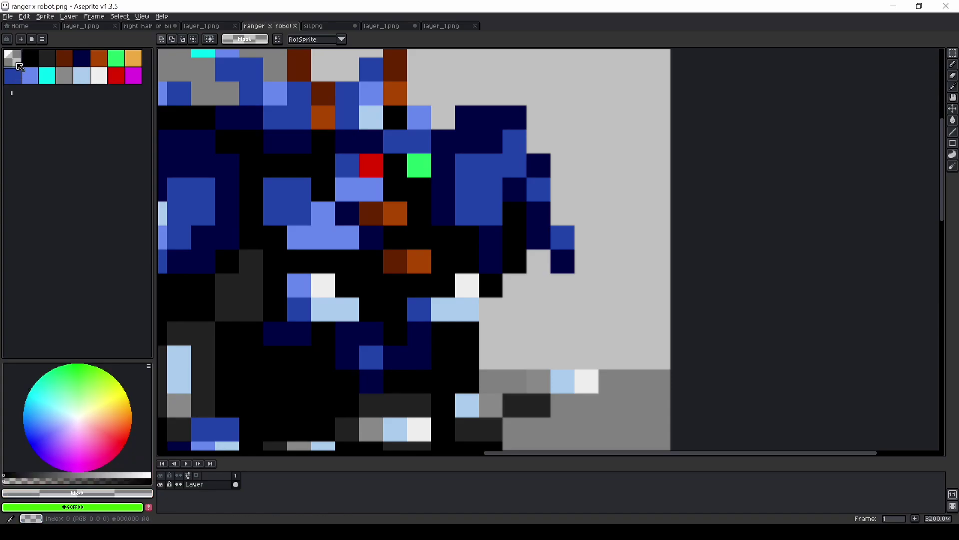
pyautogui.click(117, 81)
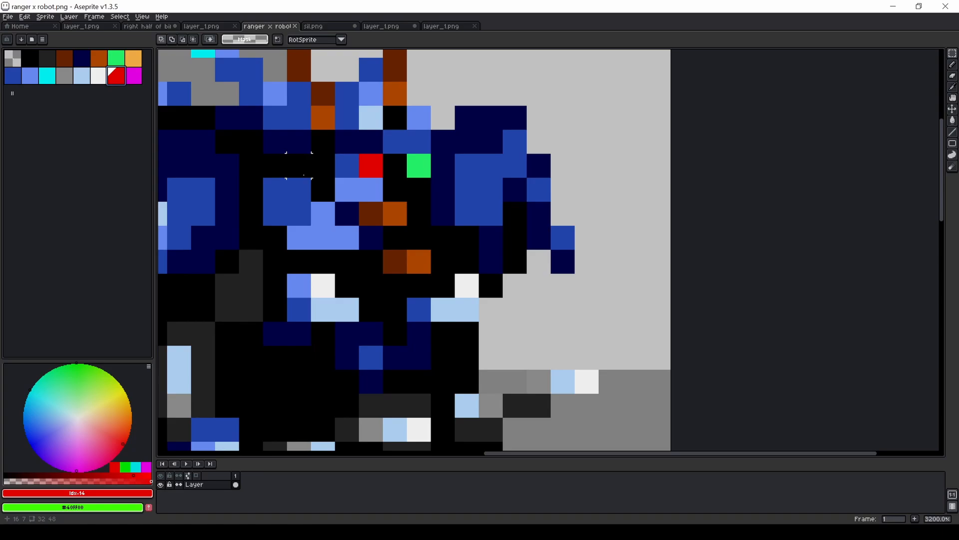
# Step: Compare magenta index 15 with red, leaving red index 14 as the drawing colour
pyautogui.press('i')
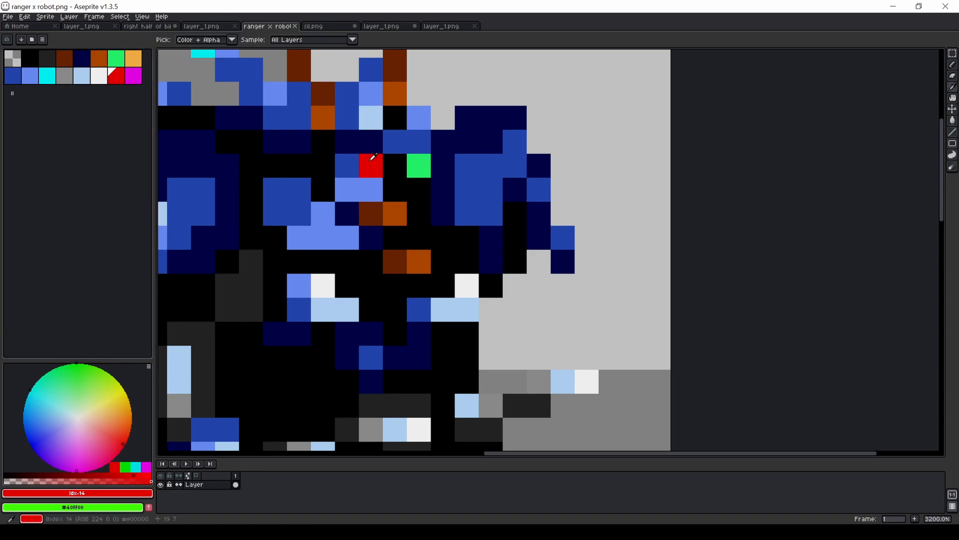
pyautogui.press('m')
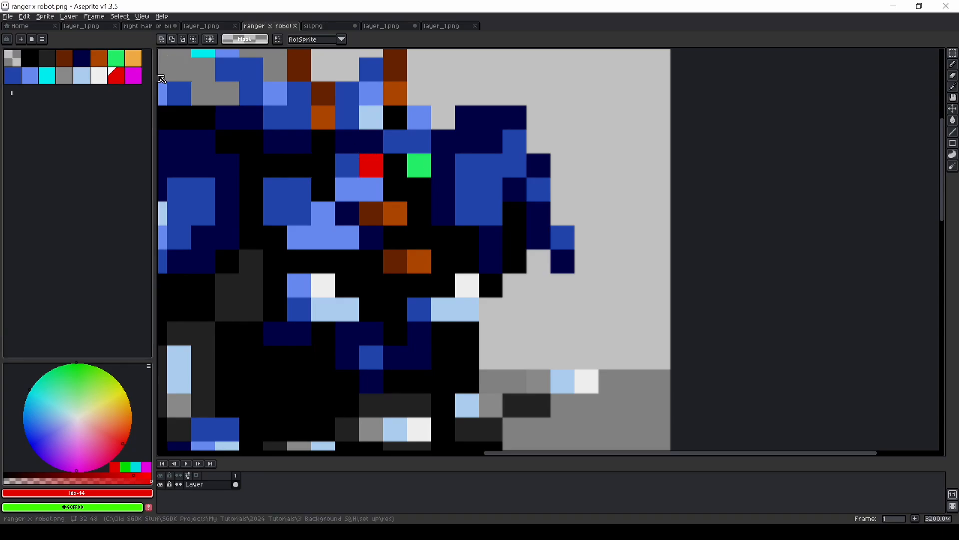
pyautogui.click(142, 78)
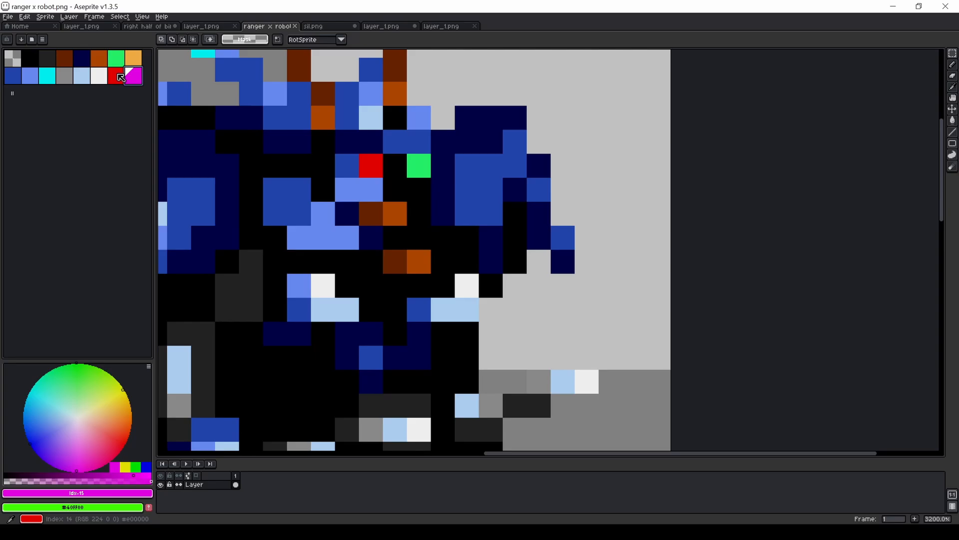
pyautogui.click(119, 77)
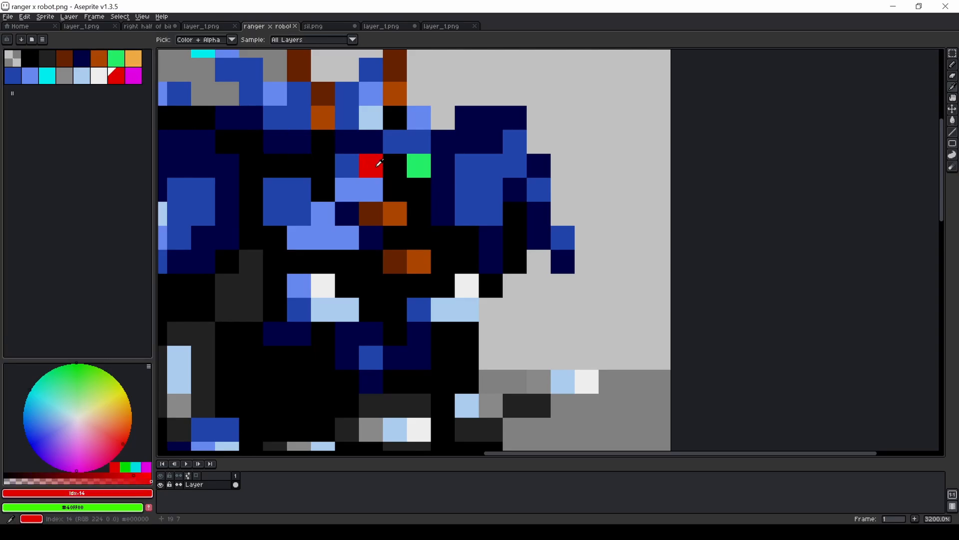
pyautogui.scroll(-2, 376, 161)
pyautogui.scroll(-2, 398, 203)
pyautogui.scroll(-1, 404, 208)
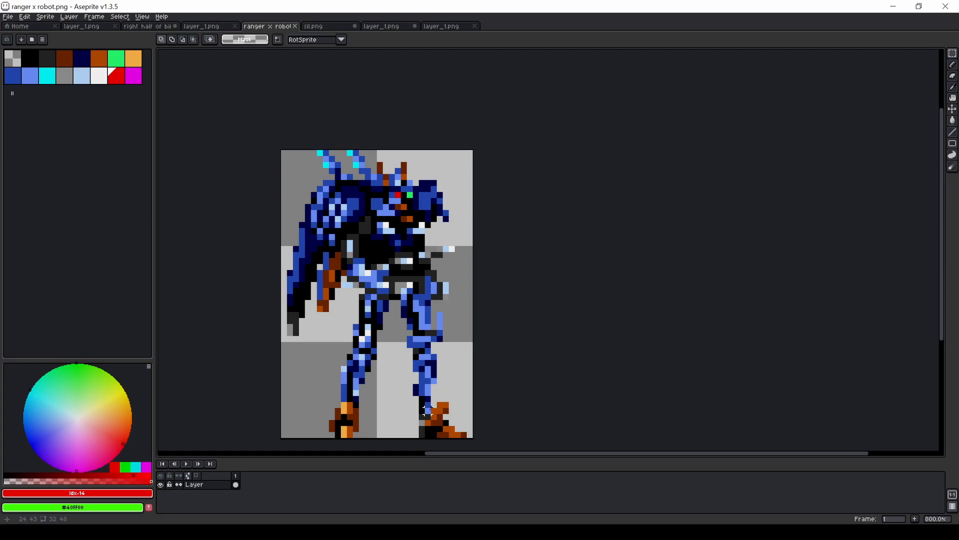
pyautogui.scroll(1, 441, 289)
pyautogui.scroll(1, 441, 288)
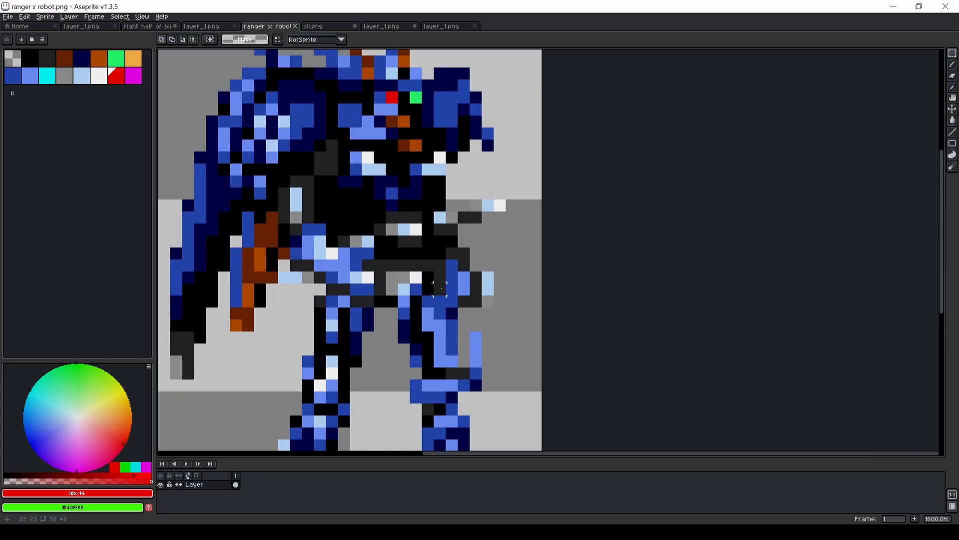
# Step: Sample a sprite pixel, then Alt+Tab to the game running in the Fusion emulator
pyautogui.press('alt')
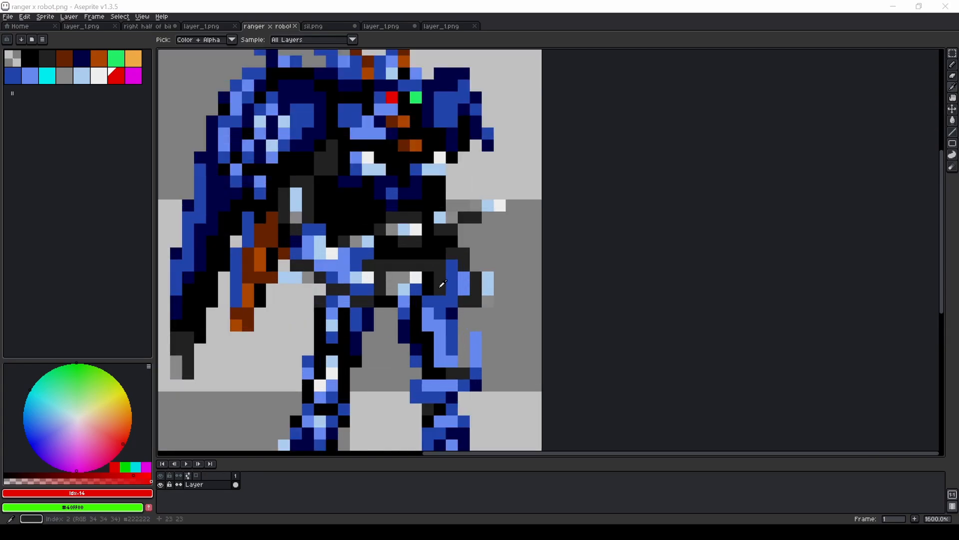
pyautogui.hotkey('alt', 'Tab')
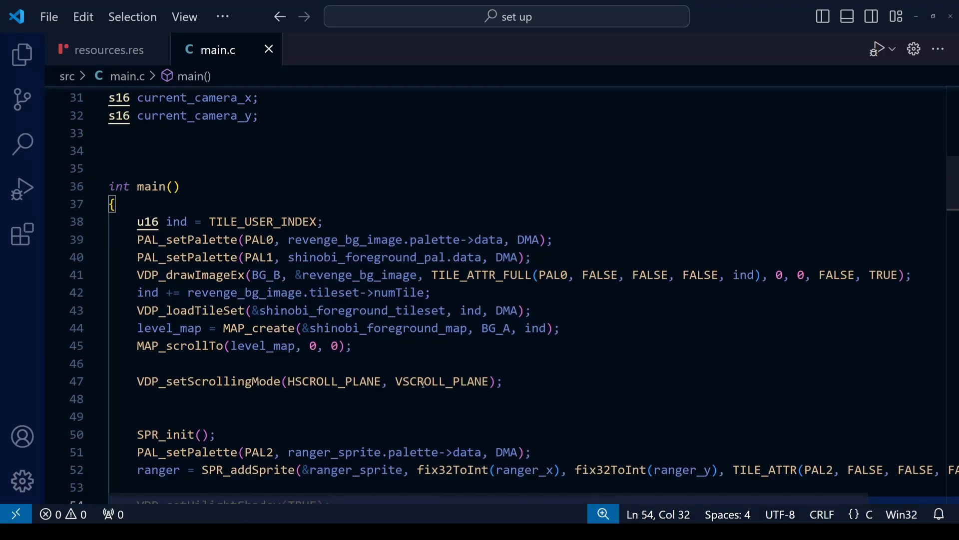
pyautogui.scroll(-3, 422, 384)
# Step: Toggle the ranger sprite's TILE_ATTR priority flag and run Genesis Code: Compile Project twice
pyautogui.doubleClick(866, 431)
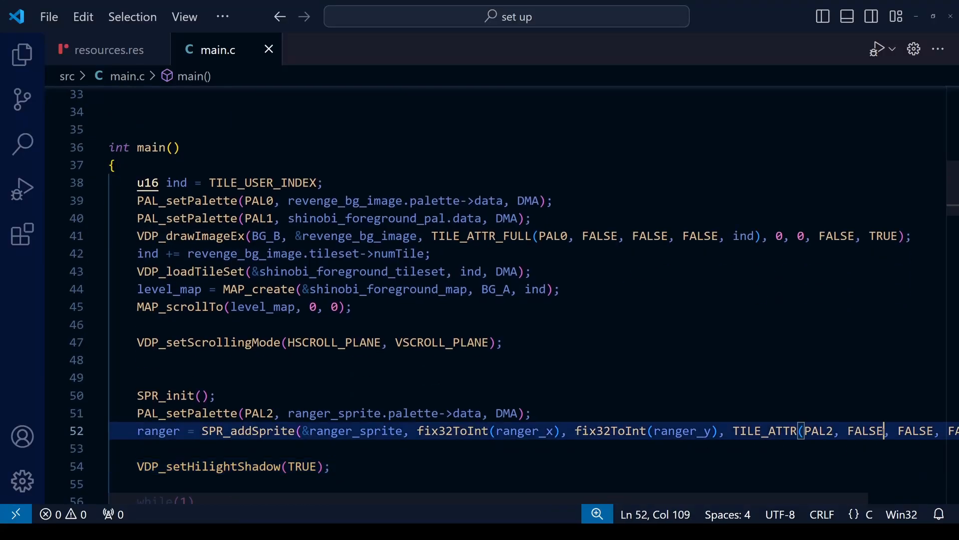
pyautogui.write('FA')
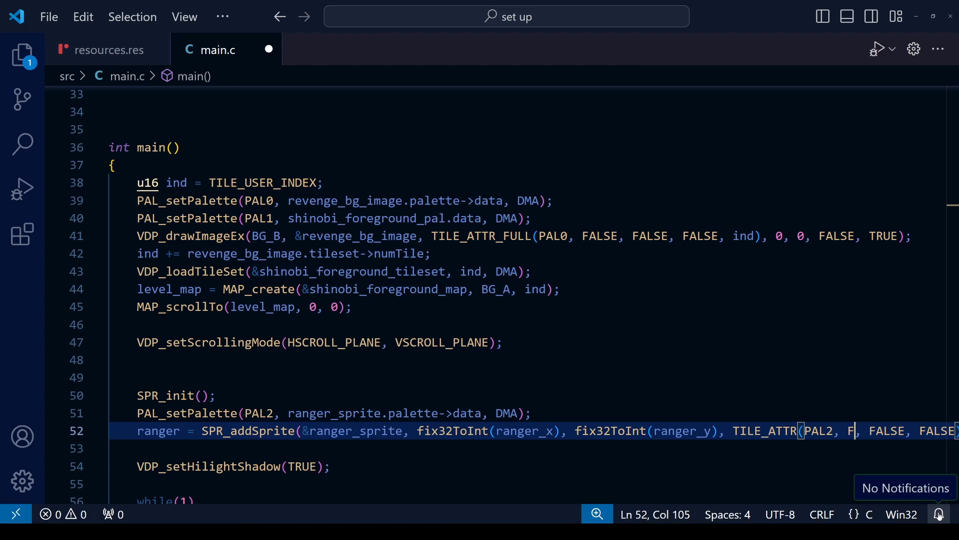
pyautogui.write('UE')
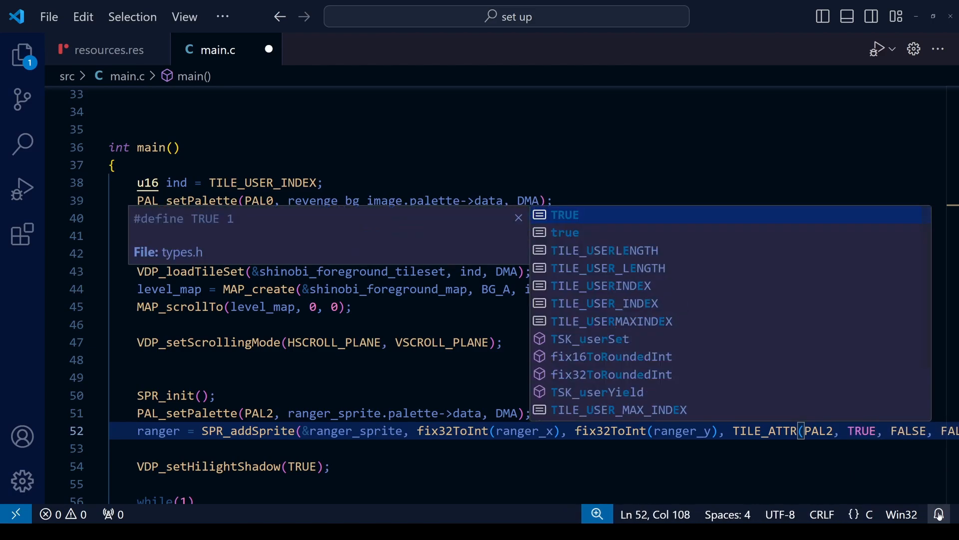
pyautogui.hotkey('ctrl', 'shift', 'p')
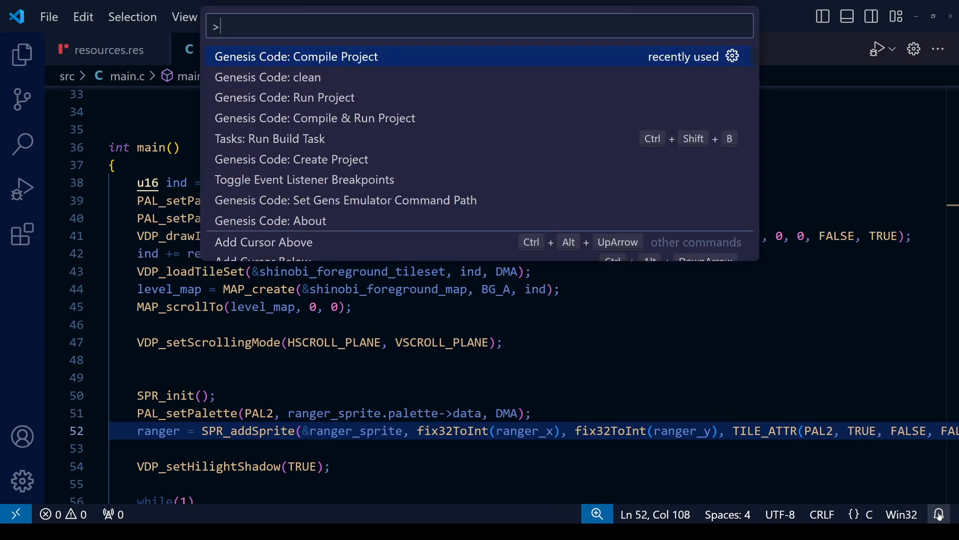
pyautogui.press('Return')
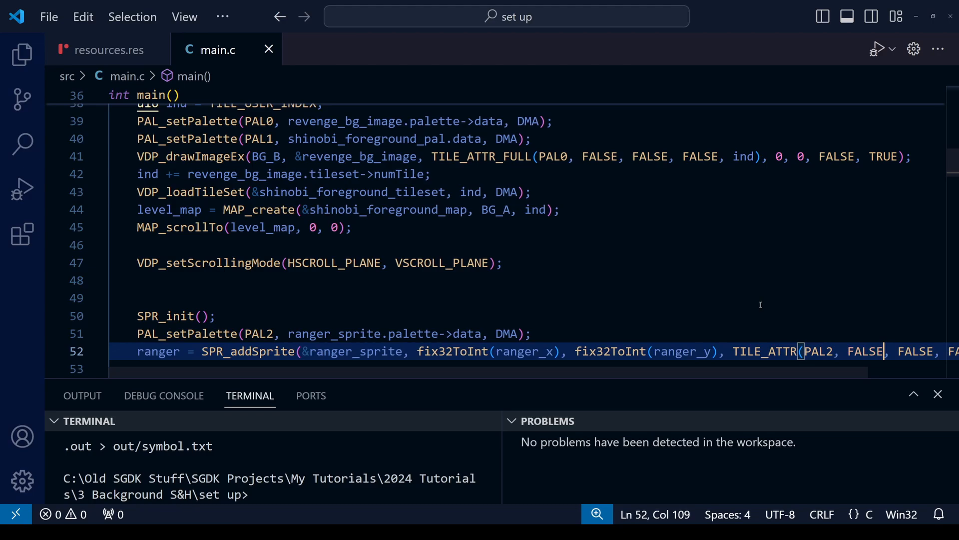
pyautogui.hotkey('ctrl', 'shift', 'p')
pyautogui.press('Return')
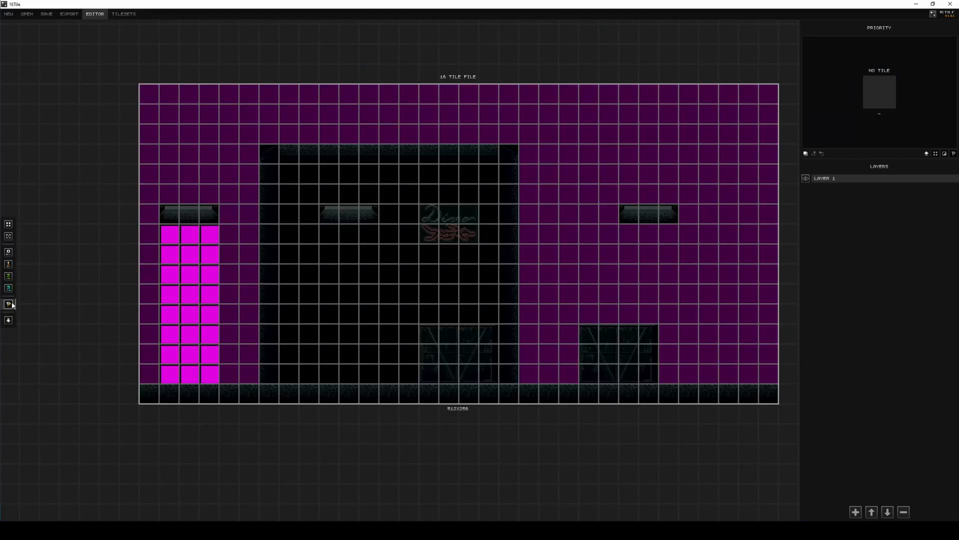
pyautogui.scroll(2, 299, 256)
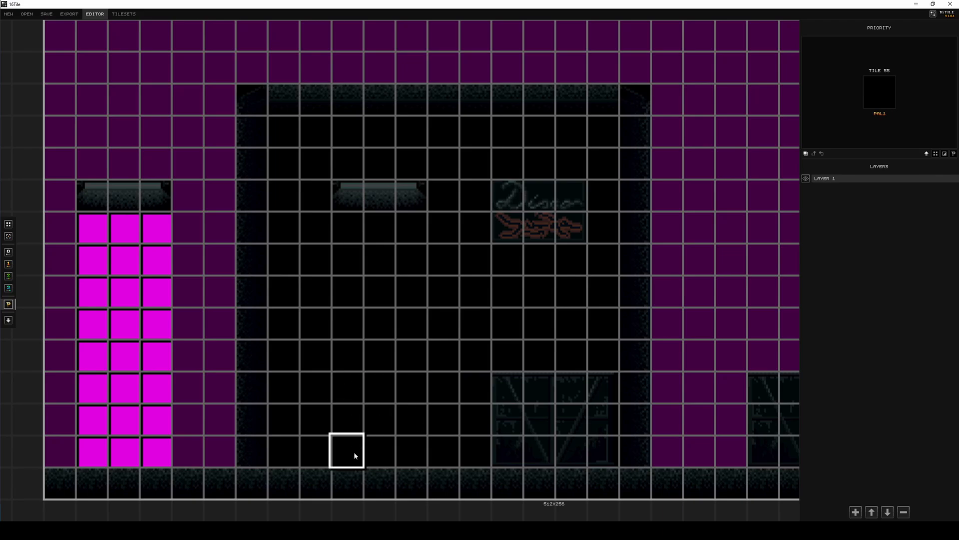
pyautogui.scroll(-1, 357, 447)
pyautogui.scroll(2, 353, 465)
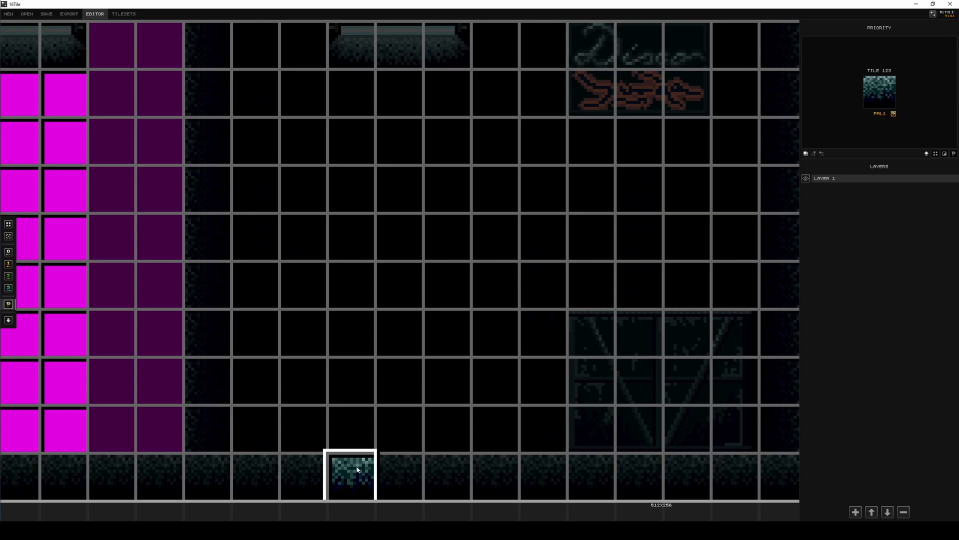
# Step: Flag two floor cells and the small crate's bottom cells as high priority
pyautogui.moveTo(352, 465); pyautogui.dragTo(387, 469)
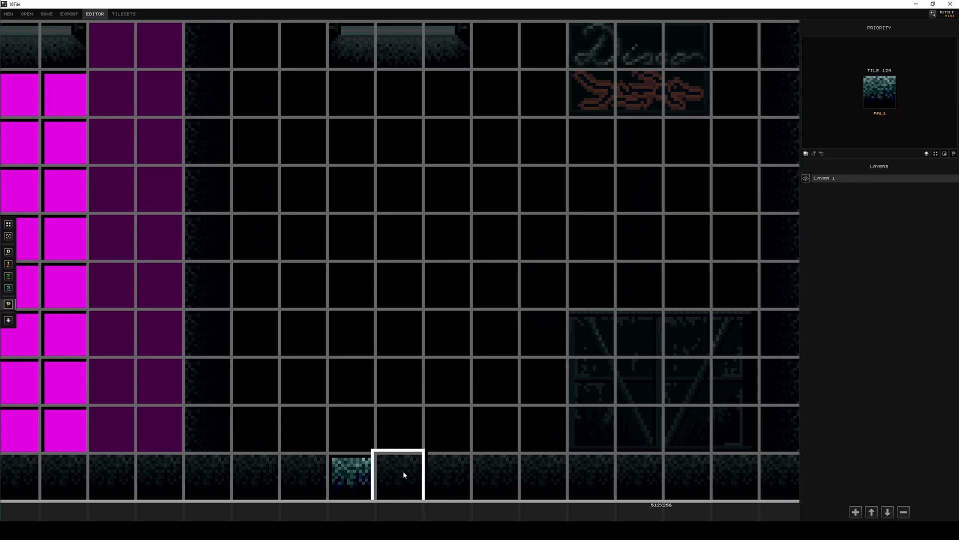
pyautogui.scroll(-3, 370, 475)
pyautogui.scroll(1, 642, 264)
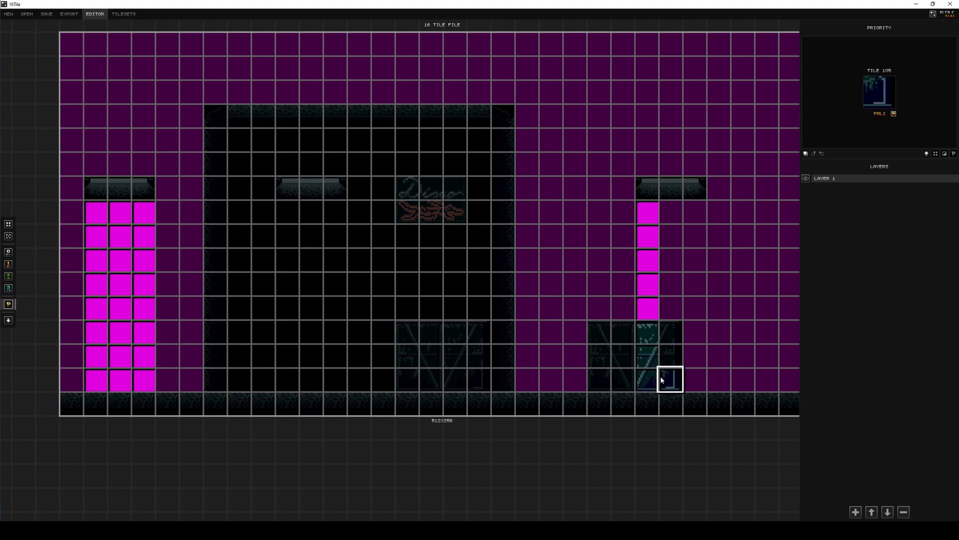
pyautogui.moveTo(648, 374); pyautogui.dragTo(669, 374)
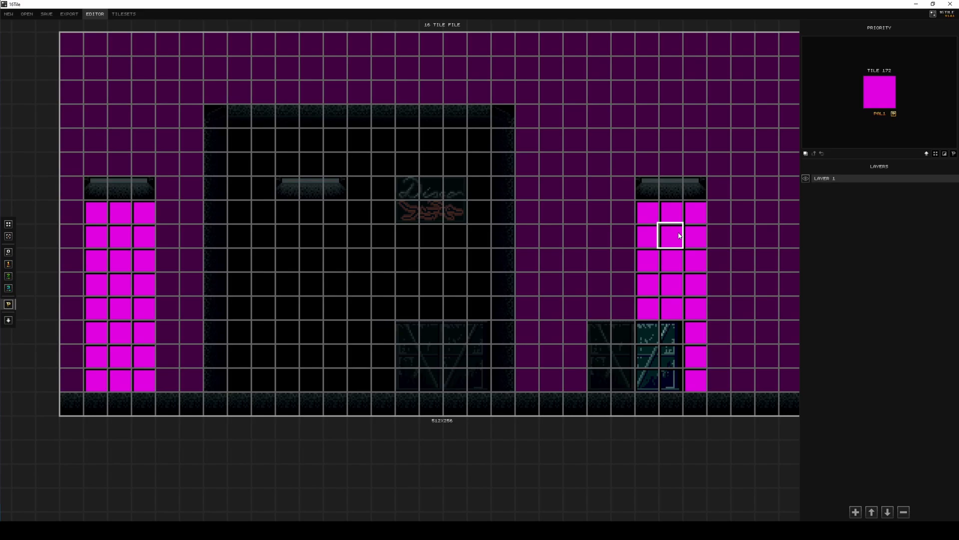
pyautogui.scroll(-1, 622, 225)
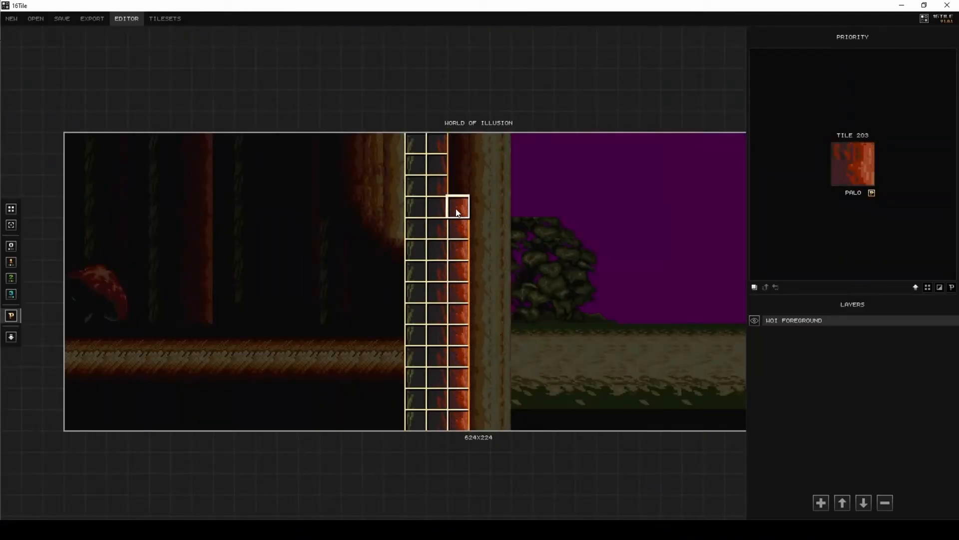
# Step: Flag the tall column of tree trunk tiles as high priority
pyautogui.moveTo(474, 143); pyautogui.dragTo(482, 253)
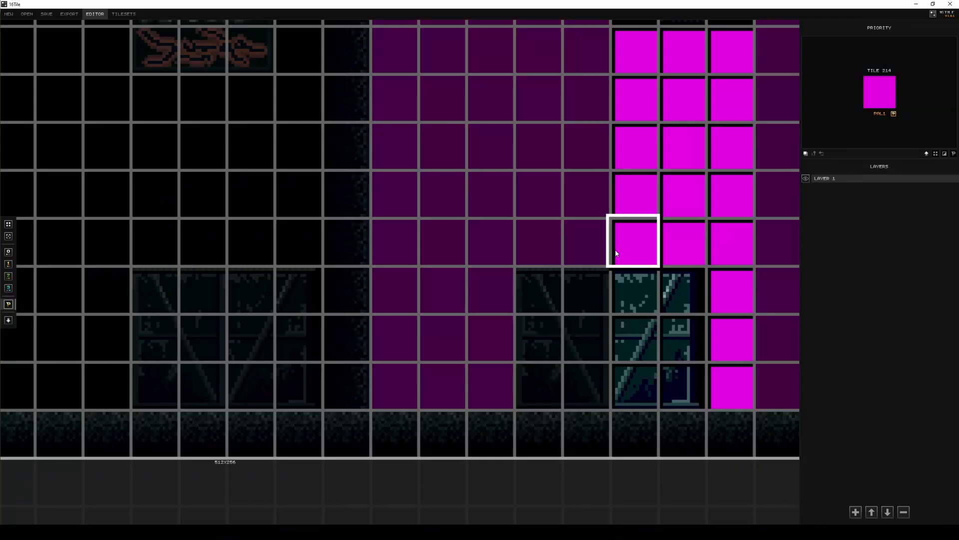
# Step: Return to the coloured tile view and erase the right half of the small crate to empty magenta
pyautogui.click(9, 224)
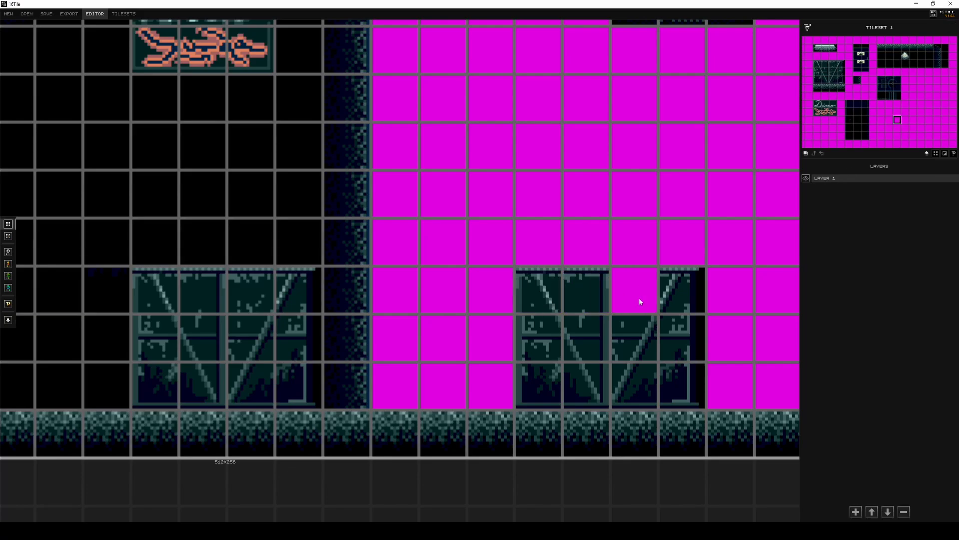
pyautogui.moveTo(641, 284); pyautogui.dragTo(639, 360)
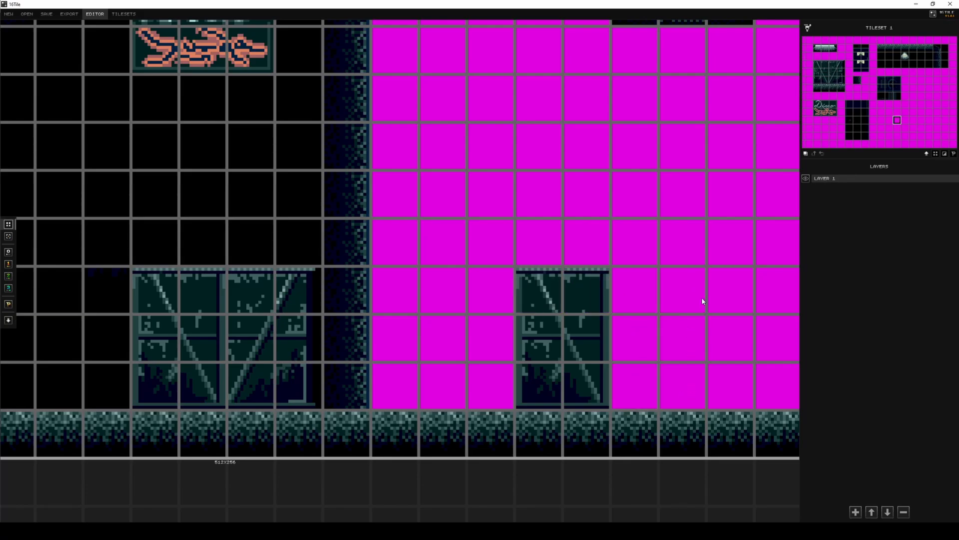
pyautogui.scroll(-1, 703, 303)
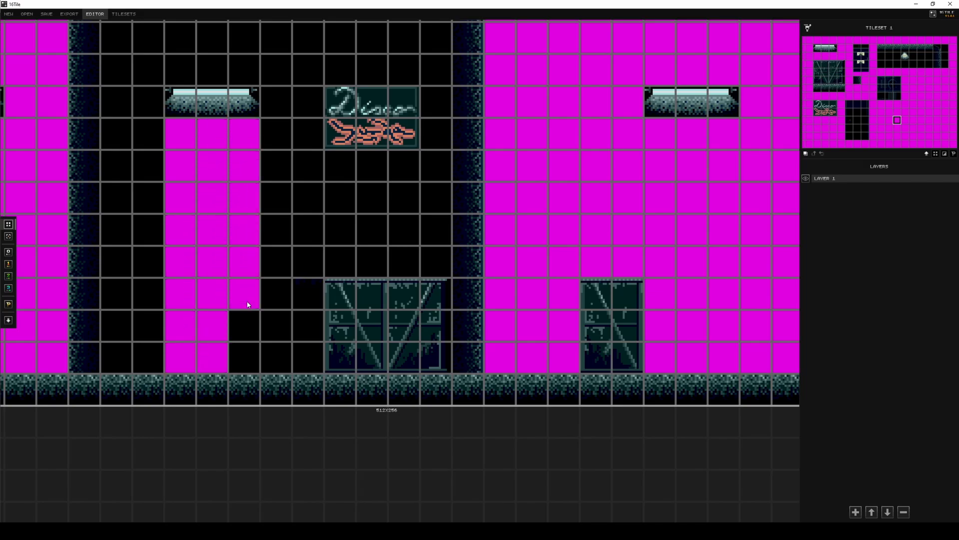
pyautogui.scroll(-1, 244, 357)
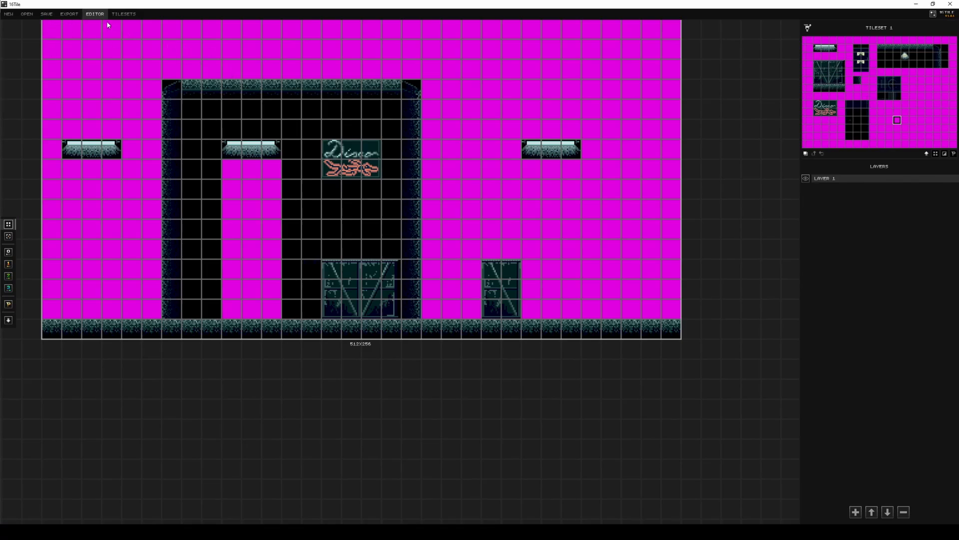
# Step: Export the level's tilesets from the EXPORT menu entry
pyautogui.click(70, 14)
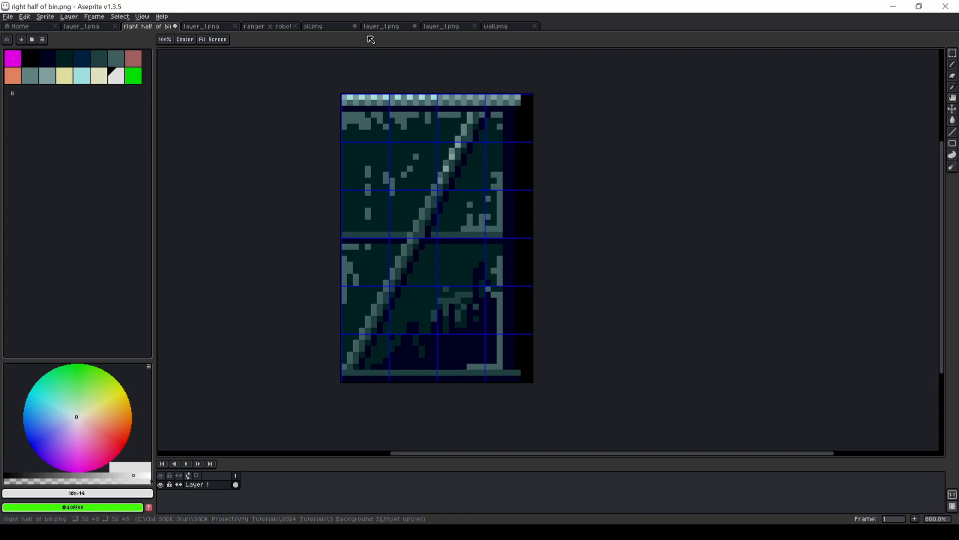
# Step: Paste the copied wall sprite onto the layer_1.png level image to position it
pyautogui.click(490, 27)
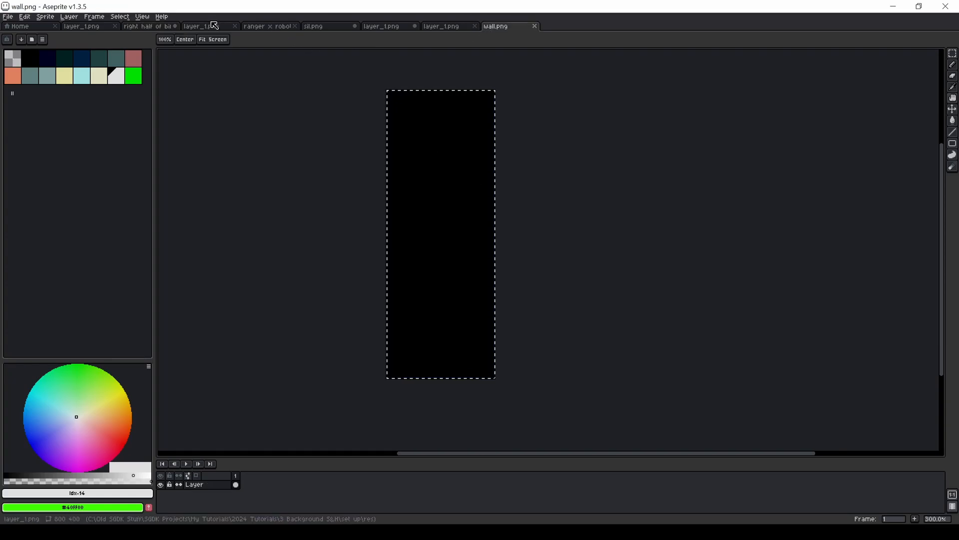
pyautogui.moveTo(213, 28); pyautogui.dragTo(450, 28)
pyautogui.click(385, 28)
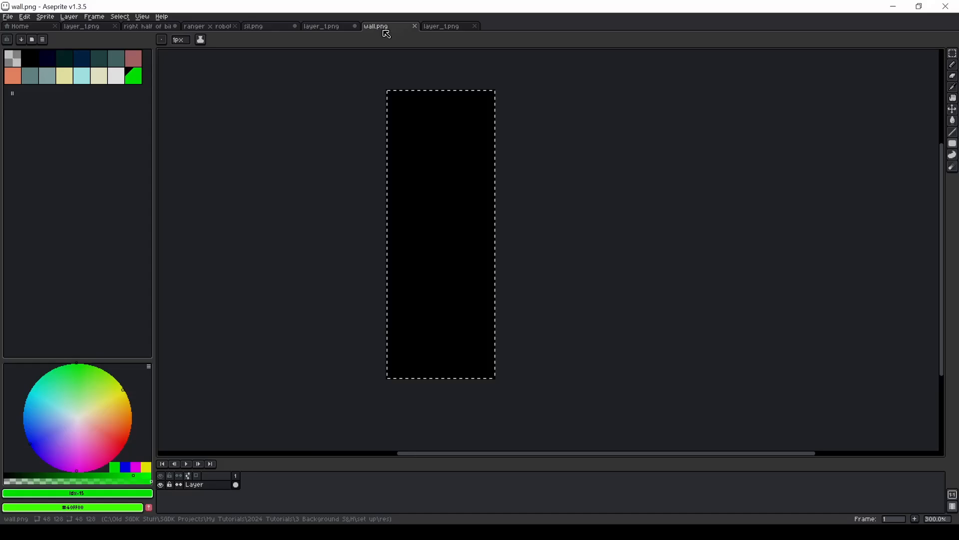
pyautogui.click(440, 26)
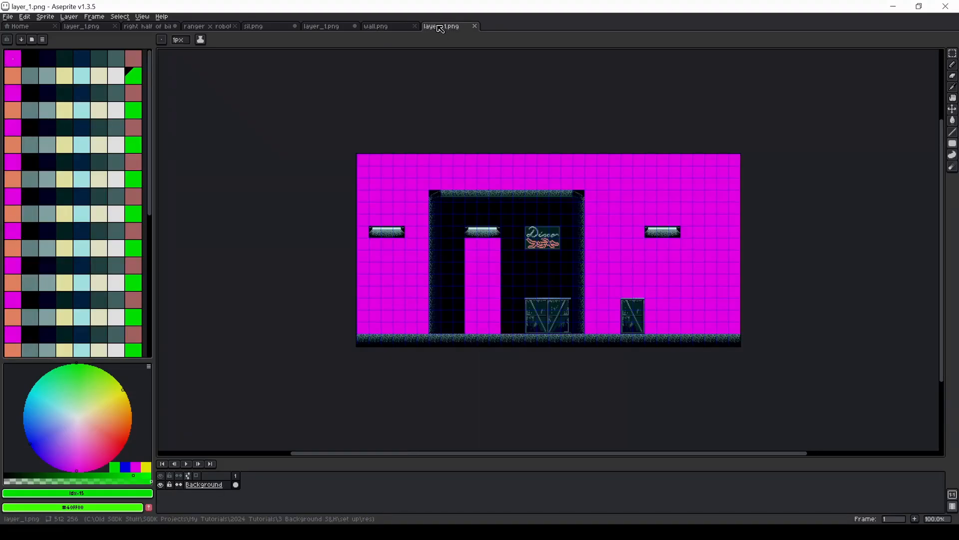
pyautogui.scroll(2, 452, 270)
pyautogui.hotkey('ctrl', 'v')
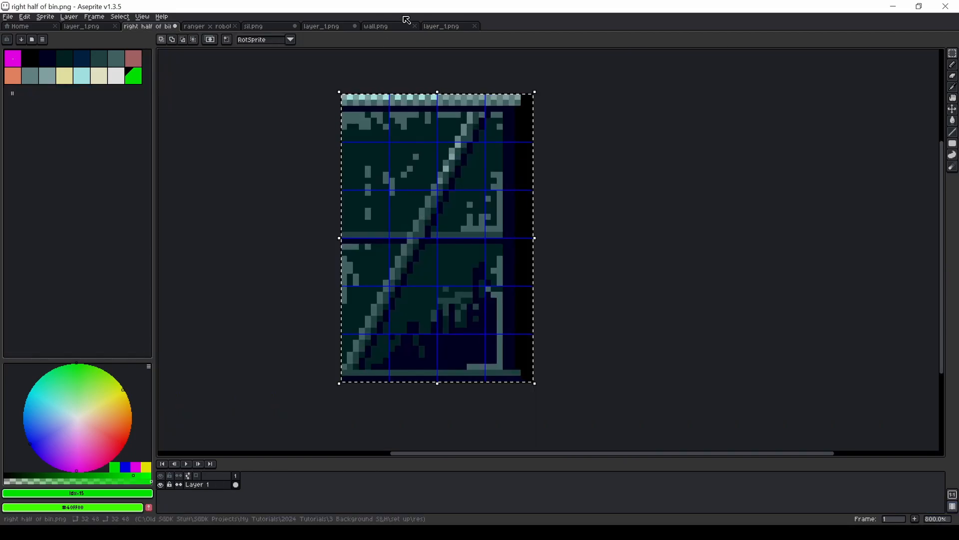
# Step: Paste the bin's right half into the level and align it pixel-exact against the crate
pyautogui.click(435, 27)
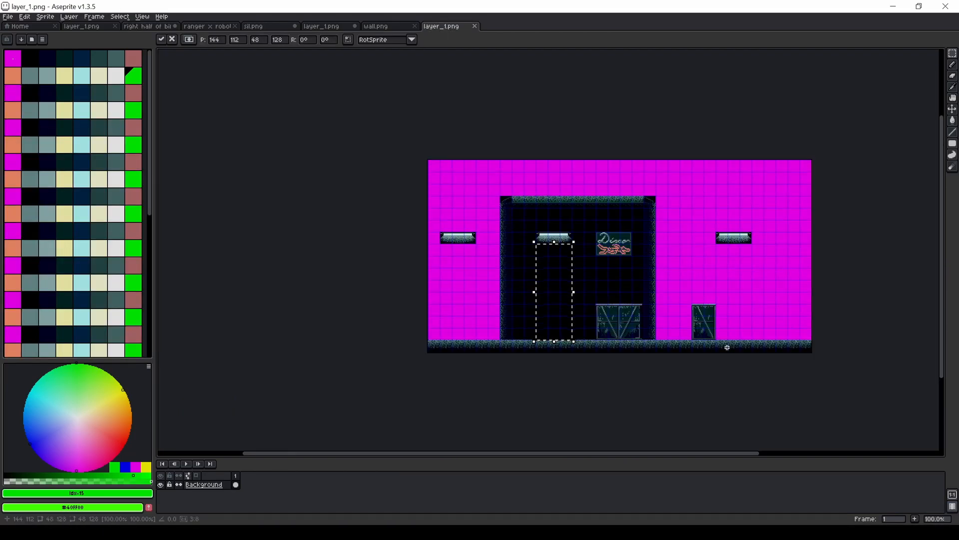
pyautogui.scroll(2, 735, 322)
pyautogui.hotkey('ctrl', 'v')
pyautogui.moveTo(555, 248); pyautogui.dragTo(690, 337)
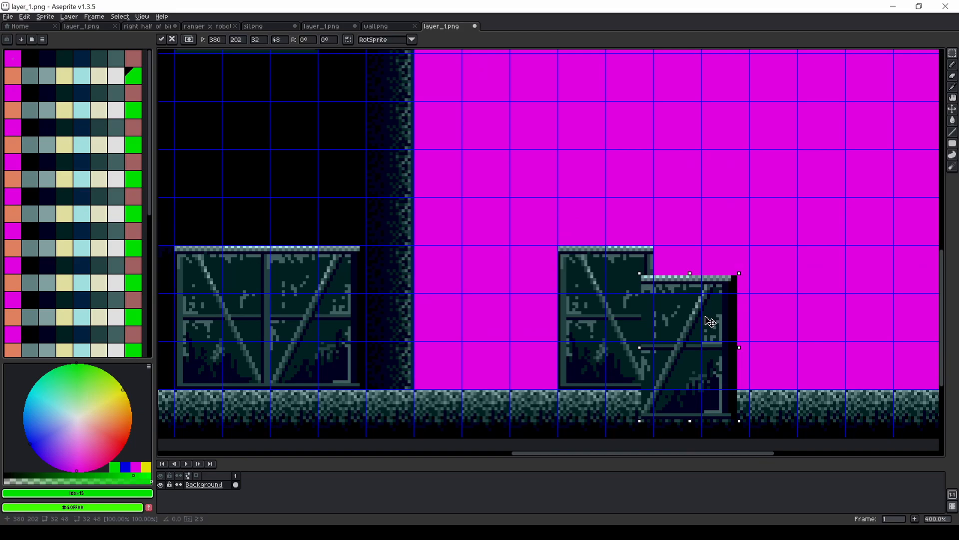
pyautogui.scroll(1, 690, 338)
pyautogui.moveTo(675, 300); pyautogui.dragTo(722, 292)
pyautogui.scroll(1, 721, 291)
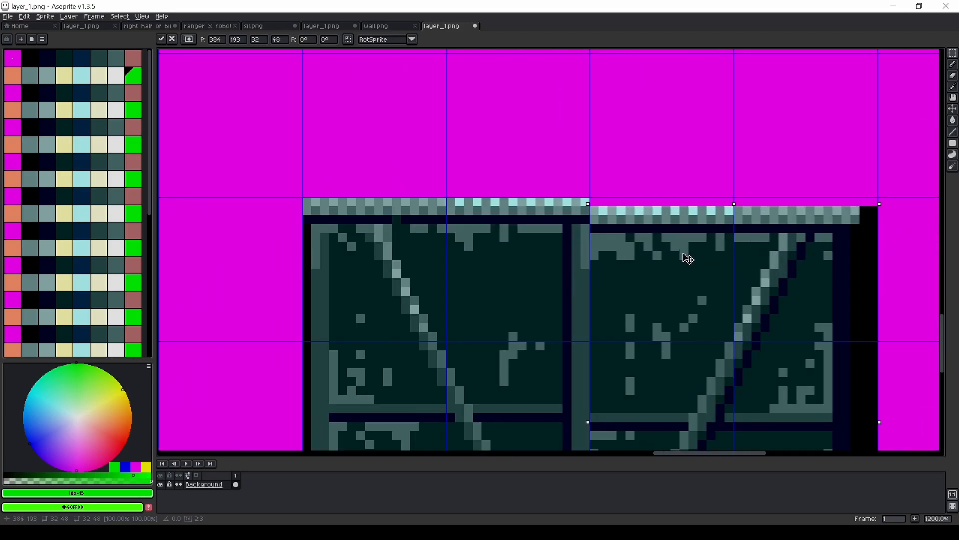
pyautogui.press('Right')
pyautogui.press('Up')
pyautogui.scroll(-1, 689, 251)
pyautogui.scroll(-1, 689, 251)
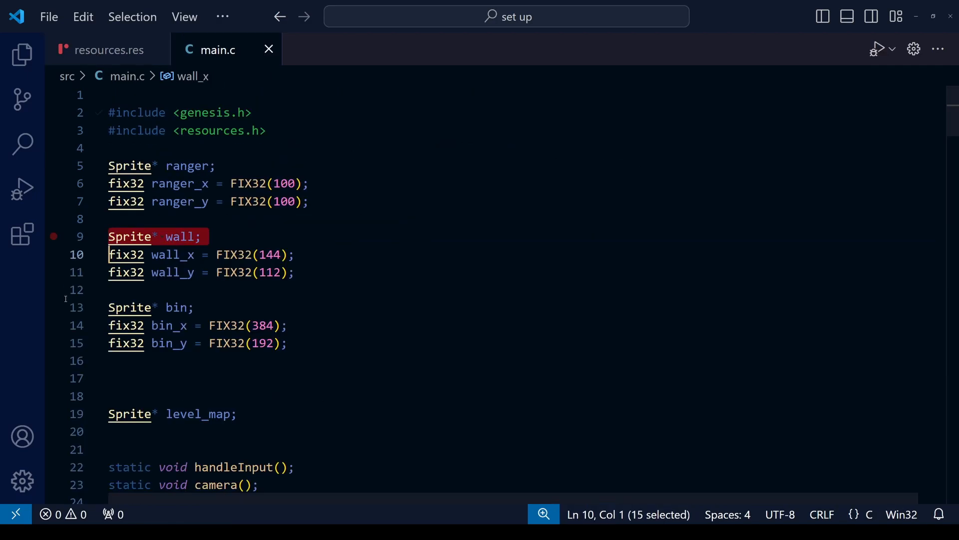
pyautogui.click(410, 287)
pyautogui.scroll(-2, 410, 288)
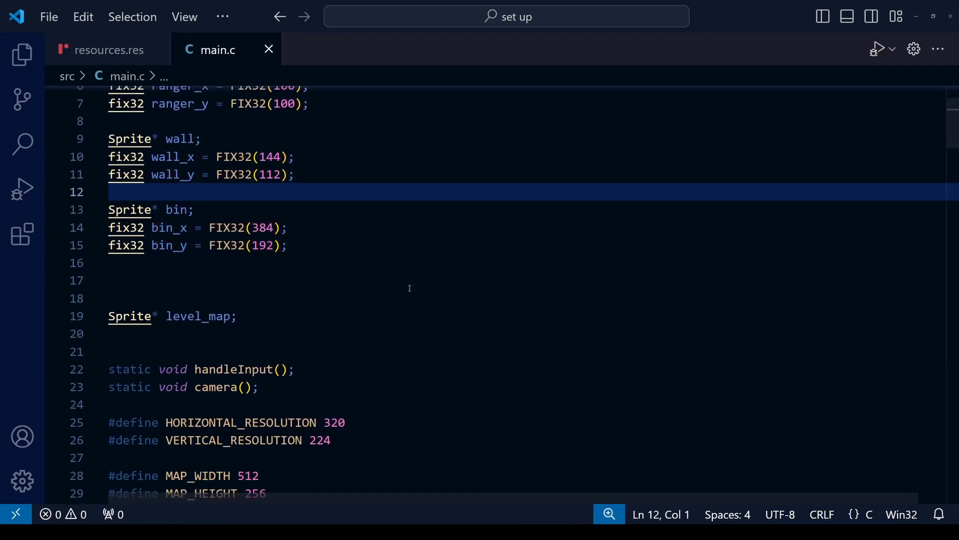
pyautogui.scroll(-2, 410, 288)
pyautogui.scroll(-1, 410, 288)
pyautogui.scroll(-3, 409, 288)
pyautogui.scroll(-3, 410, 288)
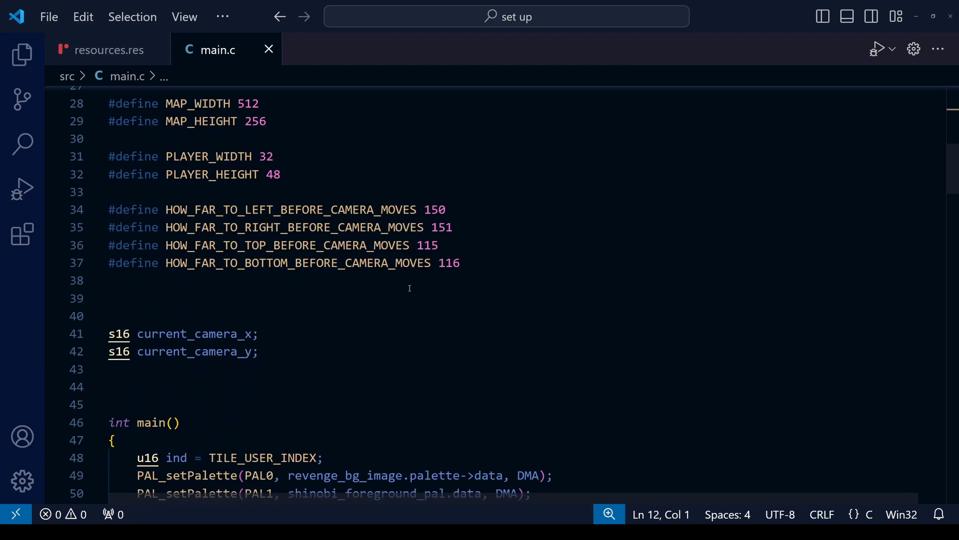
pyautogui.scroll(-3, 410, 287)
pyautogui.scroll(-2, 410, 289)
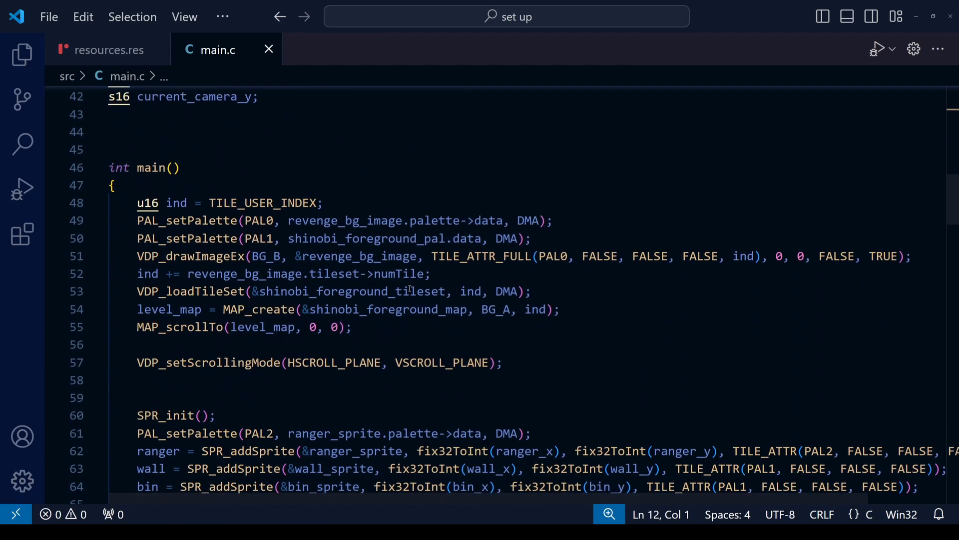
pyautogui.scroll(-2, 409, 288)
pyautogui.scroll(-2, 409, 288)
pyautogui.scroll(-1, 409, 288)
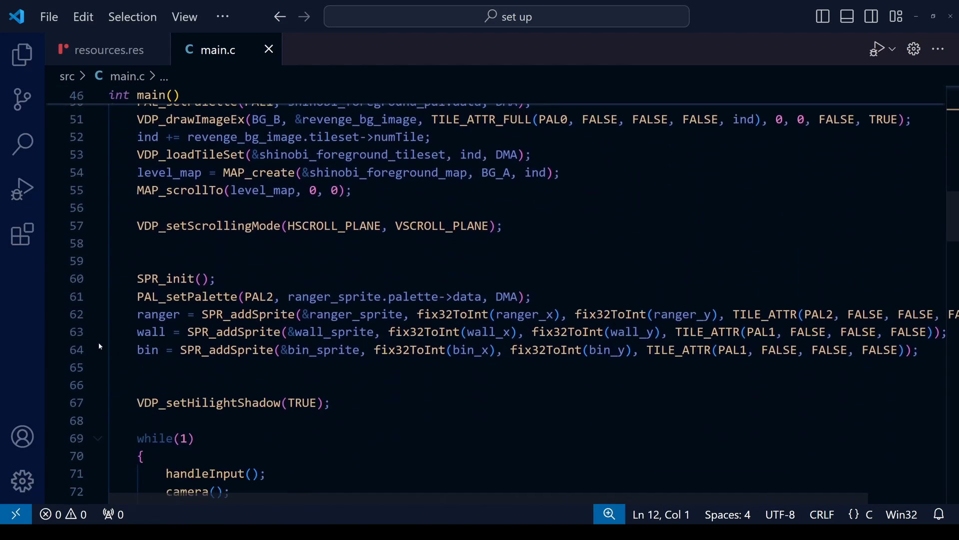
pyautogui.moveTo(79, 317); pyautogui.dragTo(72, 351)
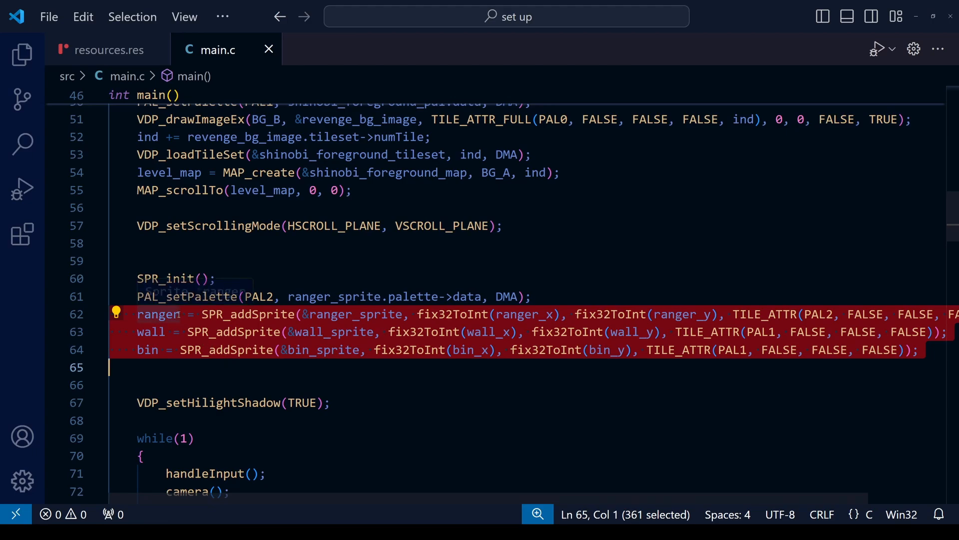
pyautogui.moveTo(183, 314); pyautogui.dragTo(178, 314)
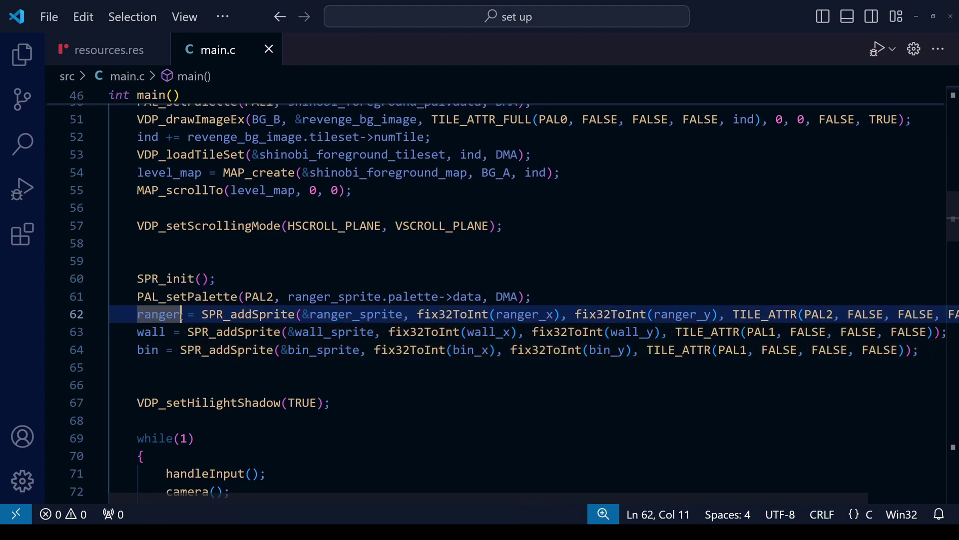
pyautogui.click(162, 332)
pyautogui.press('Home')
pyautogui.press('Up')
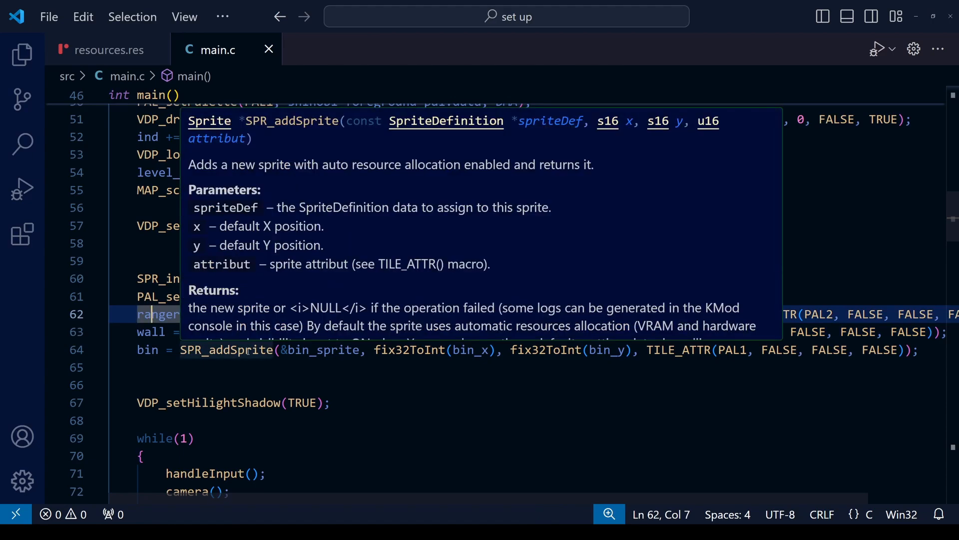
pyautogui.click(564, 404)
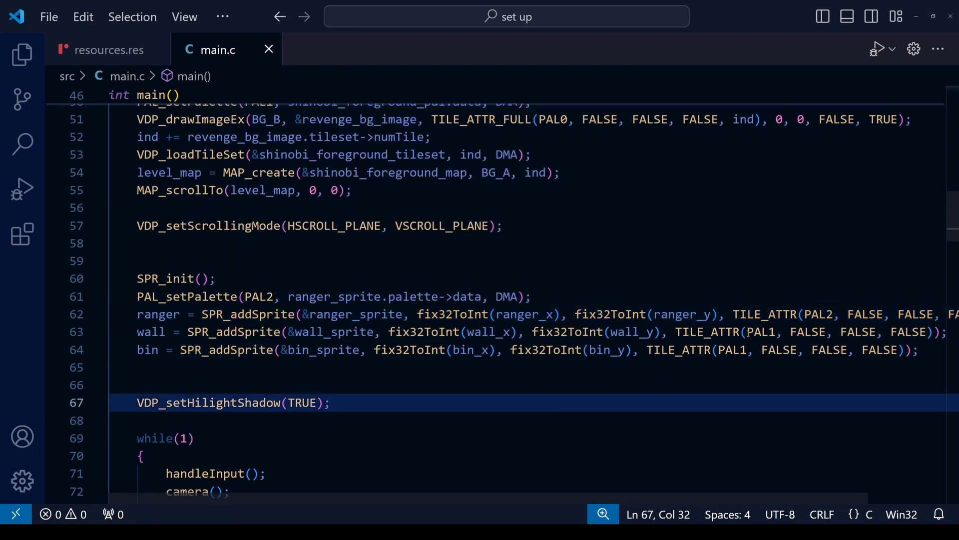
pyautogui.click(768, 332)
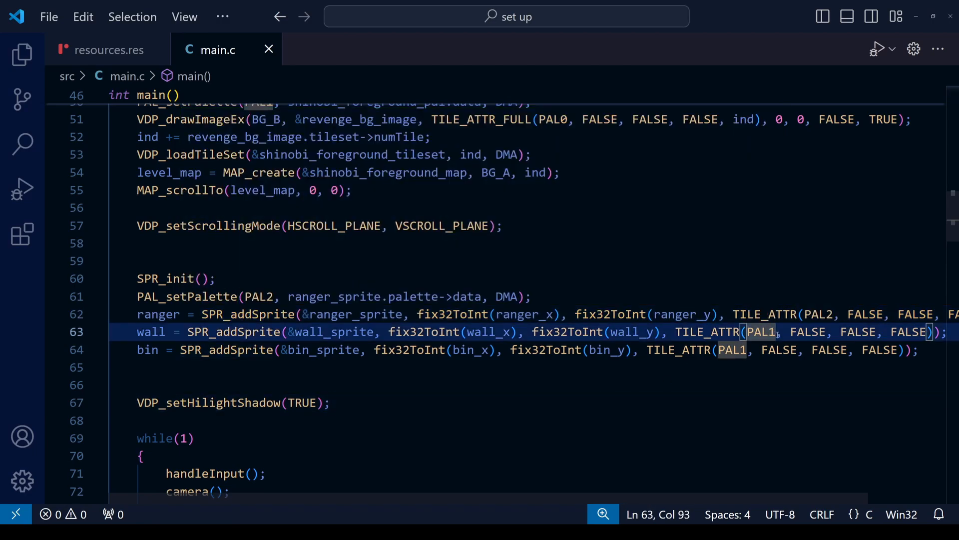
pyautogui.doubleClick(769, 333)
pyautogui.click(729, 266)
pyautogui.scroll(-5, 729, 277)
pyautogui.scroll(-5, 536, 267)
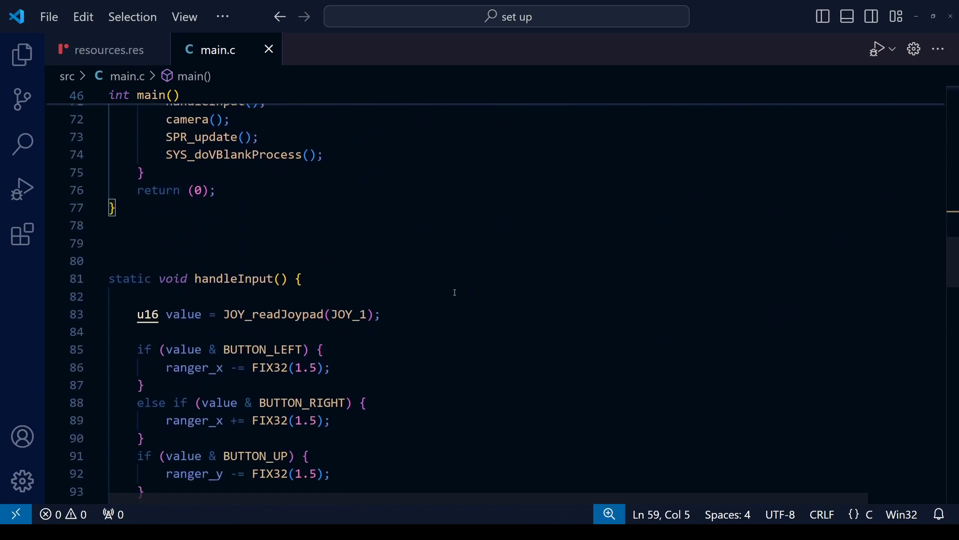
pyautogui.scroll(-5, 535, 267)
pyautogui.scroll(-5, 535, 267)
pyautogui.scroll(-5, 536, 267)
pyautogui.scroll(-5, 570, 300)
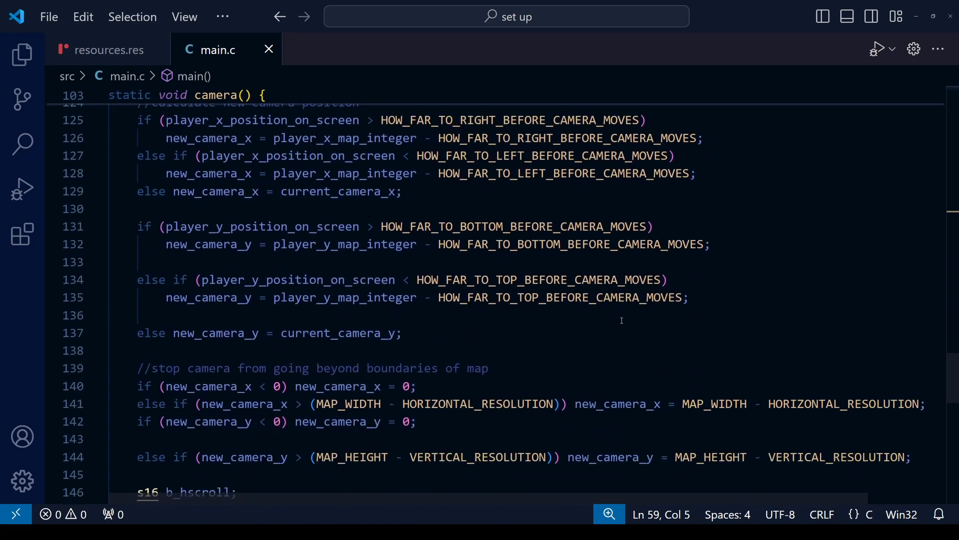
pyautogui.scroll(-4, 603, 330)
pyautogui.scroll(-2, 615, 319)
pyautogui.scroll(-4, 615, 318)
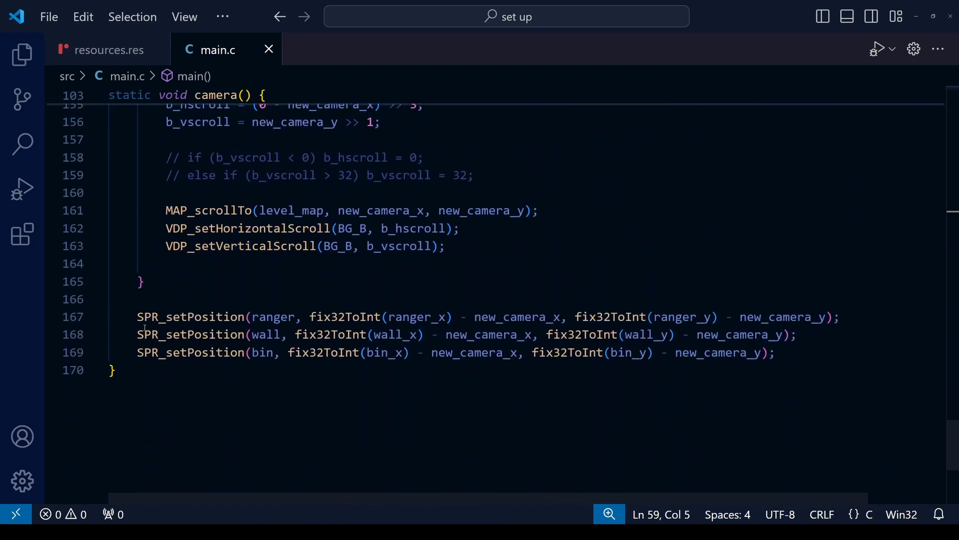
pyautogui.moveTo(77, 333); pyautogui.dragTo(81, 351)
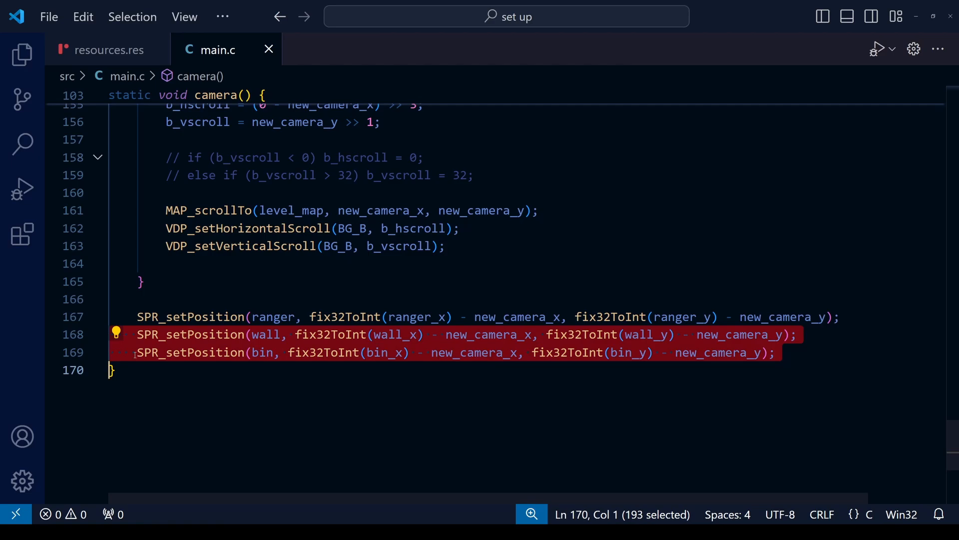
pyautogui.click(828, 357)
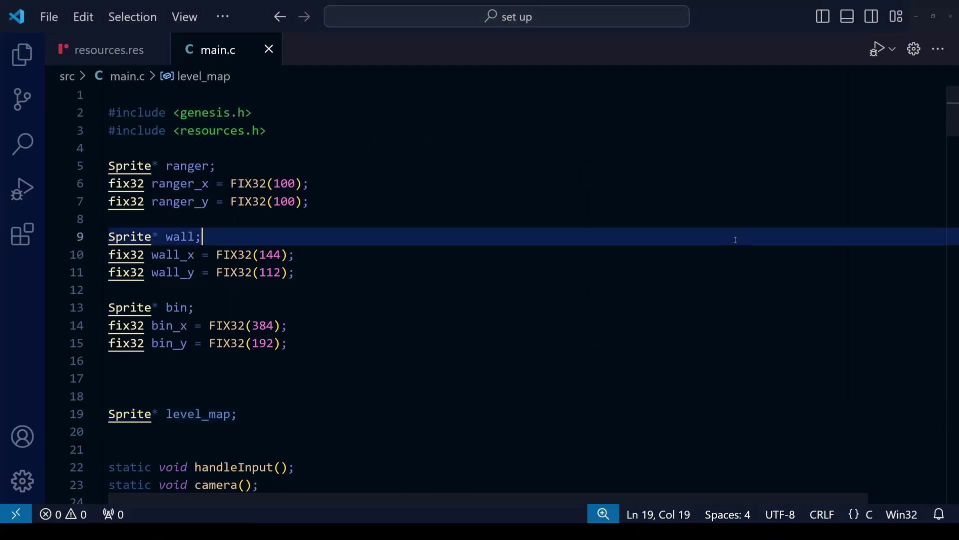
# Step: Move the ranger SPR_addSprite line below the bin sprite in main.c and save
pyautogui.click(736, 236)
pyautogui.scroll(-5, 735, 240)
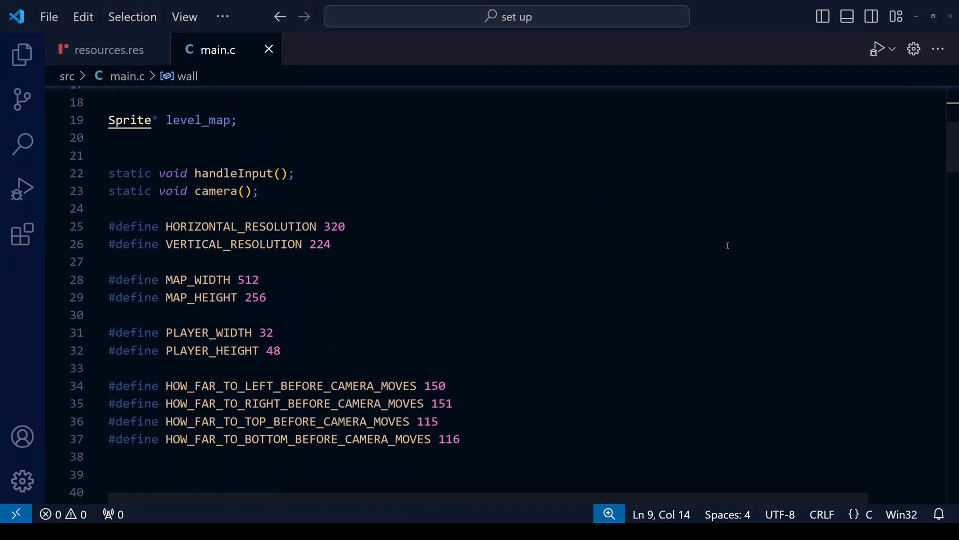
pyautogui.scroll(-5, 722, 257)
pyautogui.scroll(-5, 723, 257)
pyautogui.scroll(-1, 723, 256)
pyautogui.scroll(-2, 723, 257)
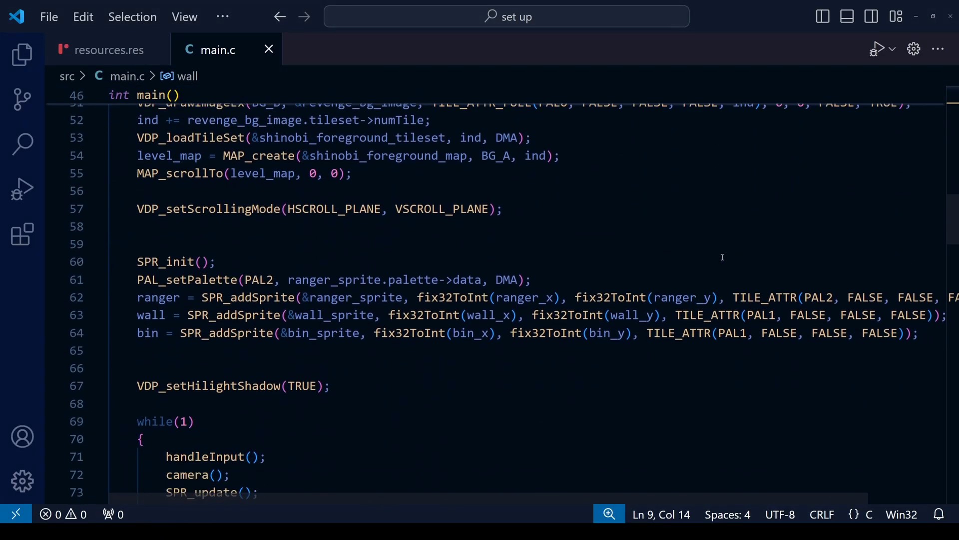
pyautogui.click(294, 208)
pyautogui.click(65, 304)
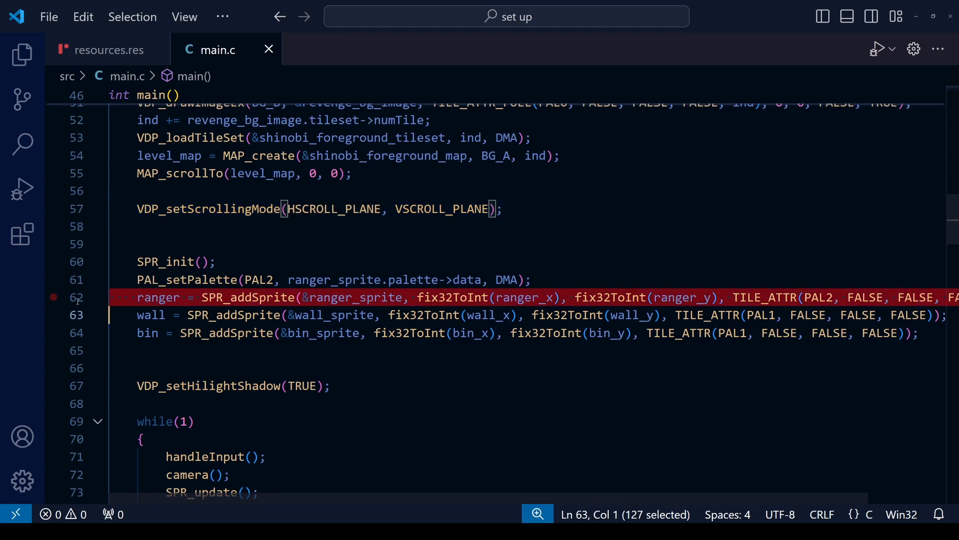
pyautogui.press('Delete')
pyautogui.click(85, 329)
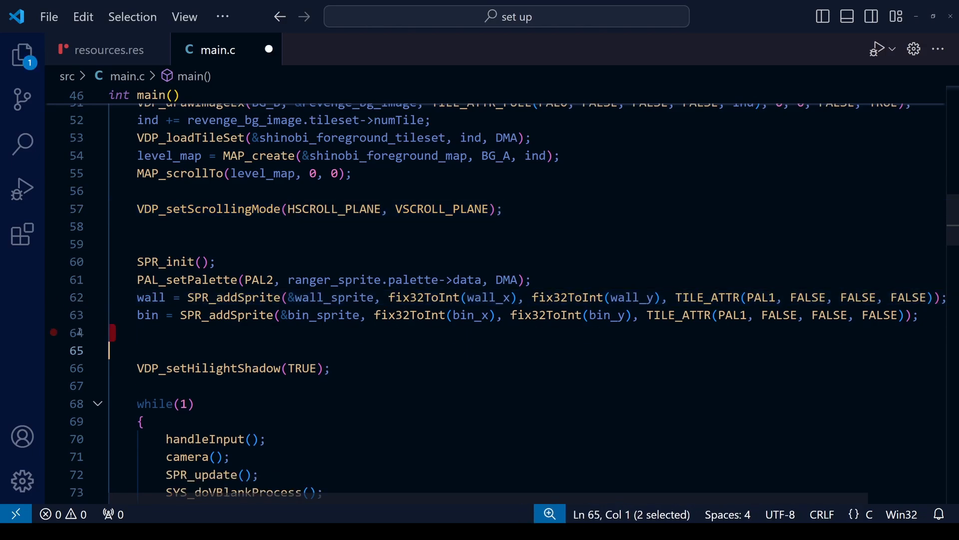
pyautogui.hotkey('ctrl', 'v')
pyautogui.hotkey('ctrl', 's')
# Step: Run Genesis Code: Compile Project from the command palette
pyautogui.hotkey('ctrl', 'shift', 'p')
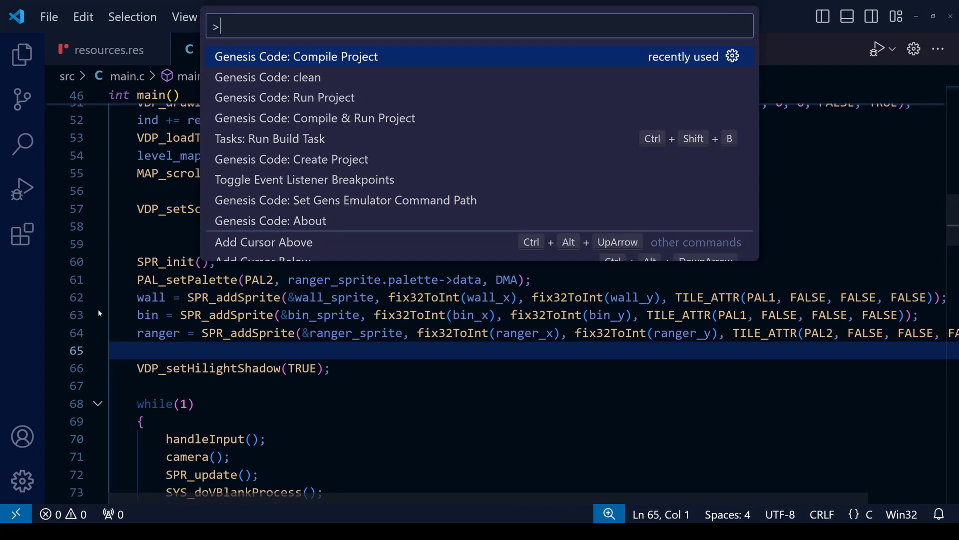
pyautogui.press('Return')
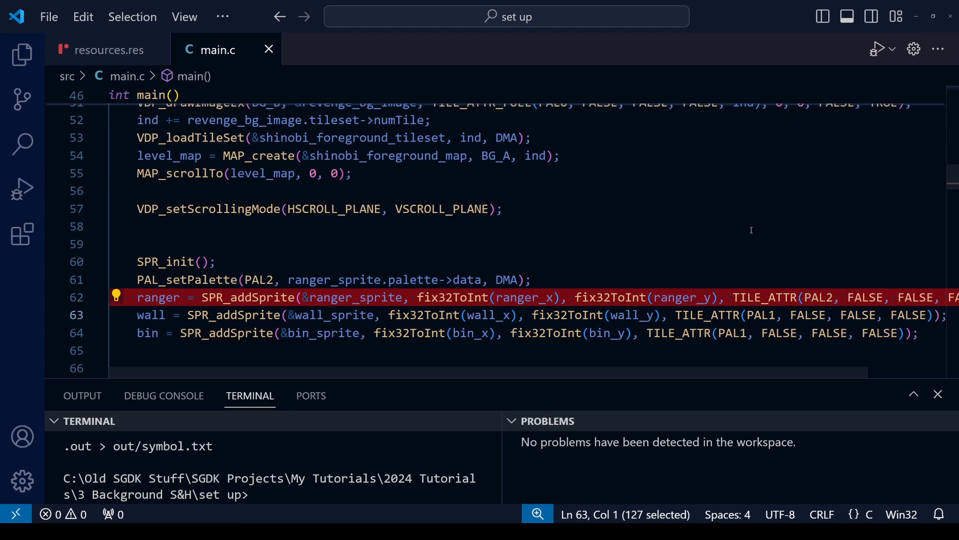
# Step: Run Genesis Code: Compile & Run Project to launch the rebuilt level in the emulator
pyautogui.hotkey('ctrl', 'shift', 'p')
pyautogui.press('Return')
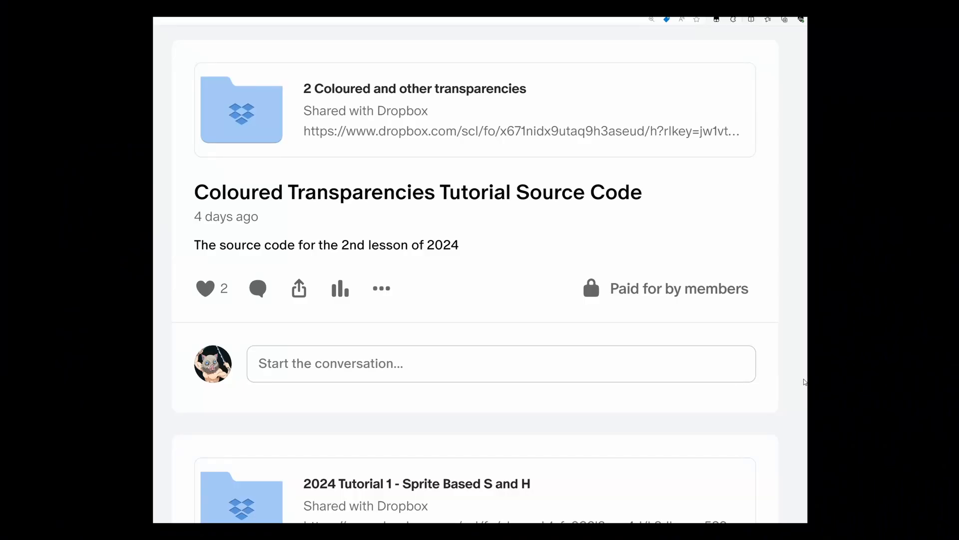
pyautogui.scroll(-2, 804, 381)
pyautogui.scroll(2, 804, 382)
pyautogui.scroll(-3, 804, 382)
pyautogui.scroll(-3, 805, 382)
pyautogui.scroll(-2, 804, 382)
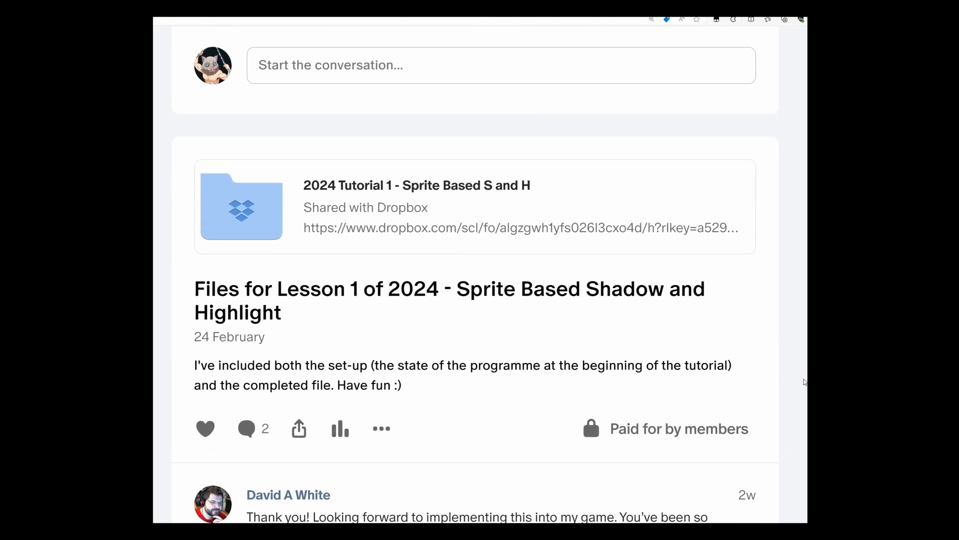
pyautogui.scroll(-2, 804, 381)
pyautogui.scroll(-2, 804, 381)
pyautogui.scroll(-2, 805, 382)
pyautogui.scroll(-3, 805, 381)
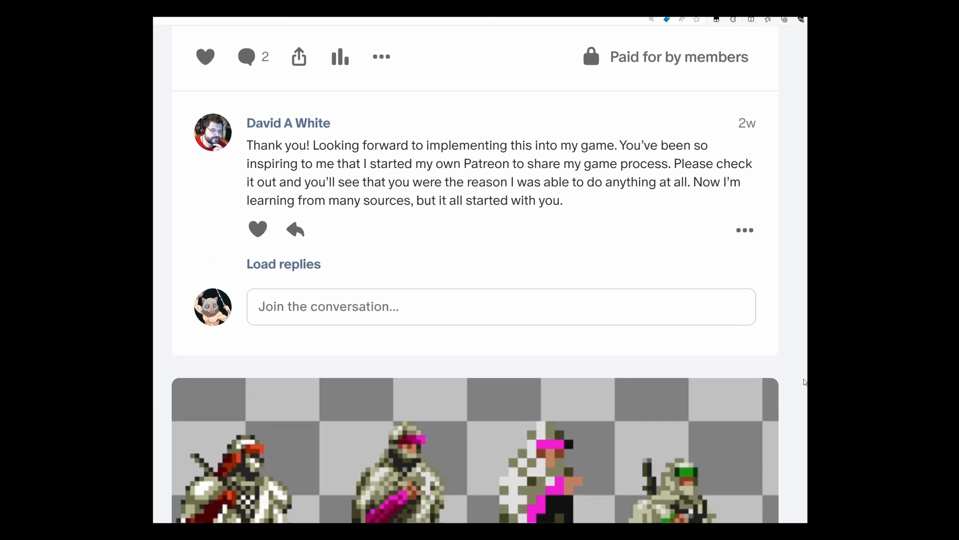
pyautogui.scroll(-2, 804, 382)
pyautogui.scroll(-3, 804, 382)
pyautogui.scroll(-3, 804, 381)
pyautogui.scroll(-1, 804, 381)
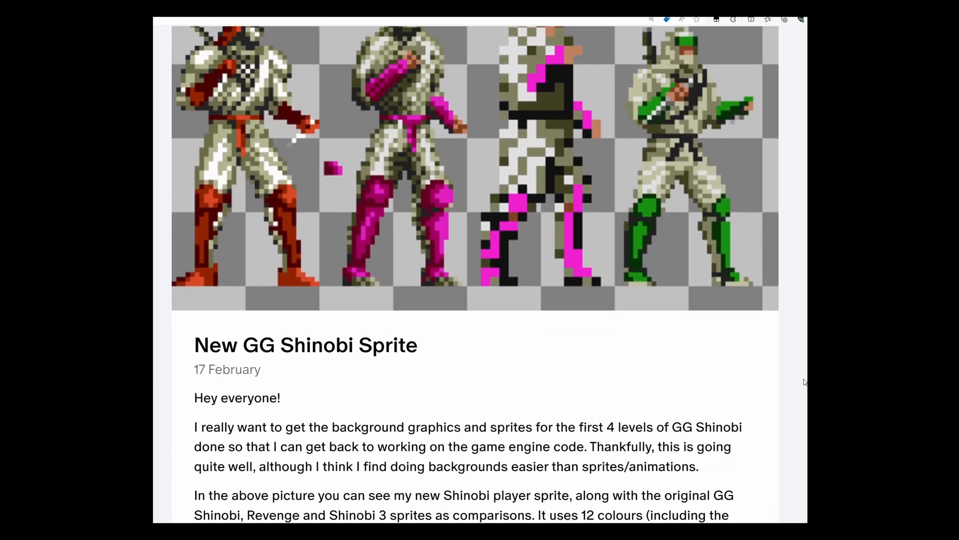
pyautogui.scroll(-2, 804, 382)
pyautogui.scroll(-3, 804, 381)
pyautogui.scroll(-1, 805, 382)
pyautogui.scroll(-2, 805, 382)
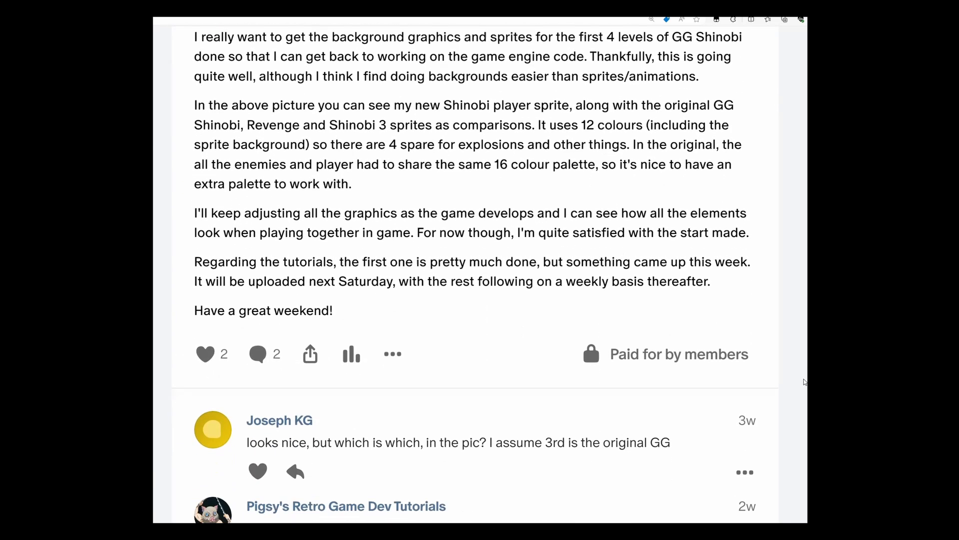
pyautogui.scroll(-2, 804, 381)
pyautogui.scroll(-3, 804, 382)
pyautogui.scroll(-2, 804, 382)
pyautogui.scroll(-2, 804, 382)
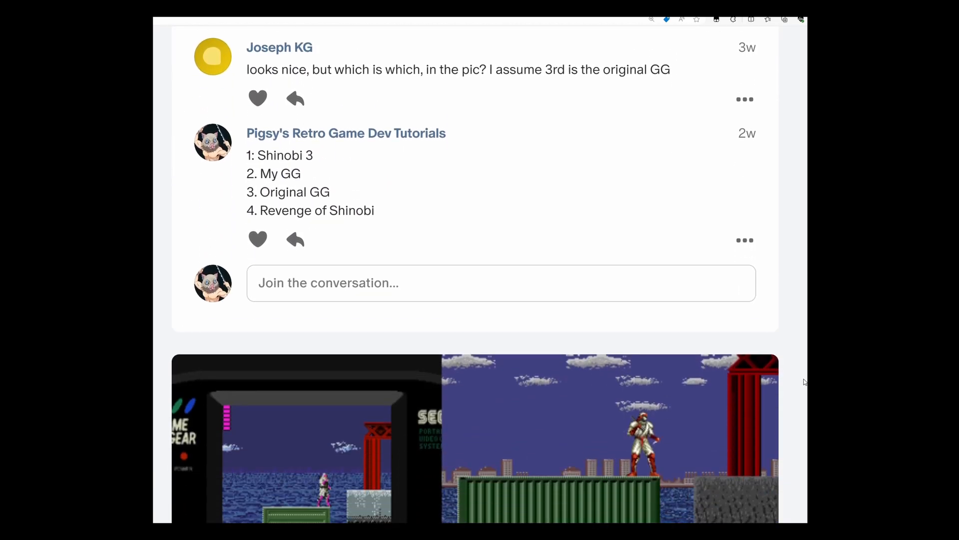
pyautogui.scroll(-2, 805, 382)
pyautogui.scroll(-3, 805, 381)
pyautogui.scroll(-2, 805, 382)
pyautogui.scroll(-2, 805, 382)
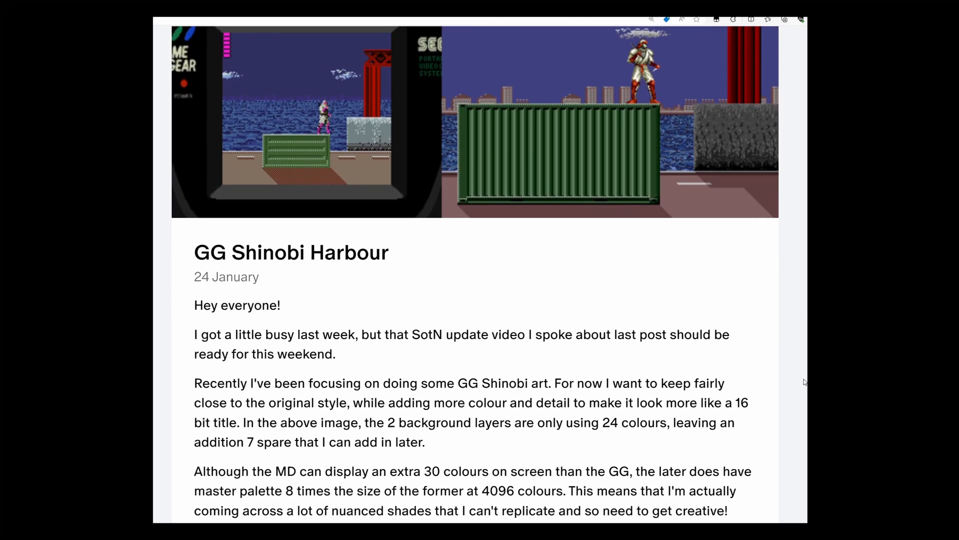
pyautogui.scroll(-2, 804, 382)
pyautogui.scroll(-3, 804, 381)
pyautogui.scroll(-2, 804, 382)
pyautogui.scroll(-2, 804, 381)
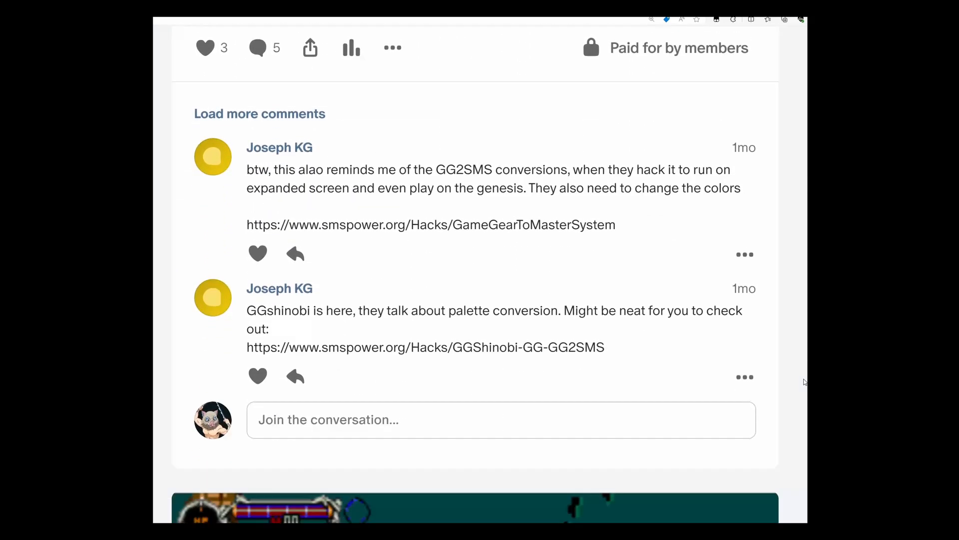
pyautogui.scroll(-2, 804, 382)
pyautogui.scroll(-3, 805, 381)
pyautogui.scroll(-2, 804, 381)
pyautogui.scroll(-2, 804, 382)
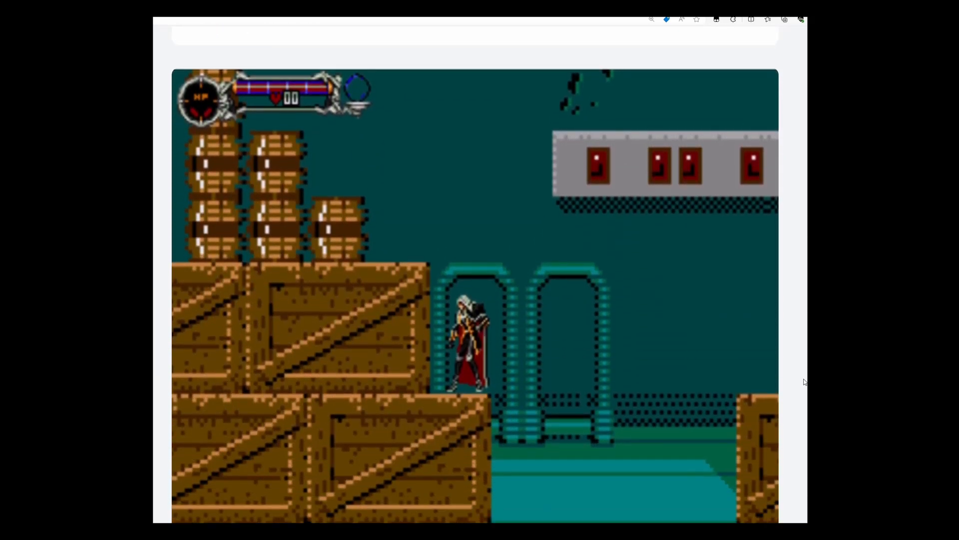